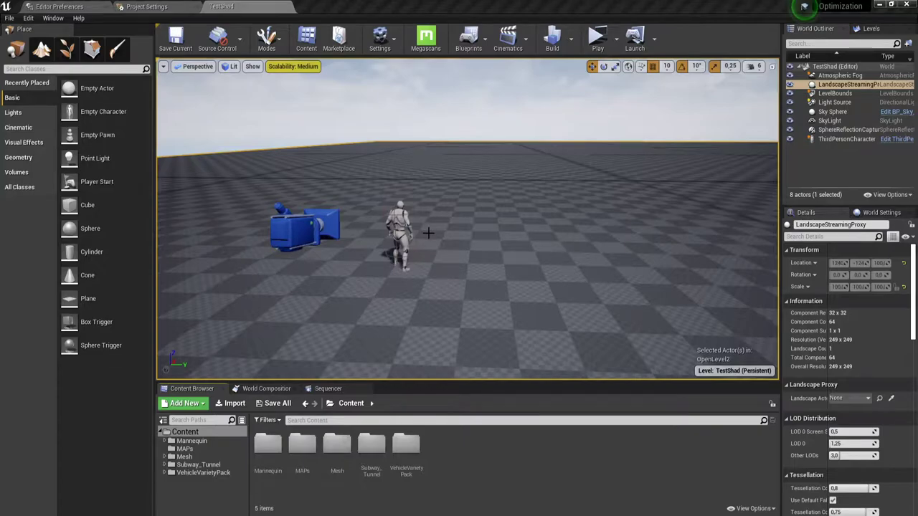
# - Test-play the level, then open the ThirdPersonCharacter blueprint from the level
pyautogui.click(597, 44)
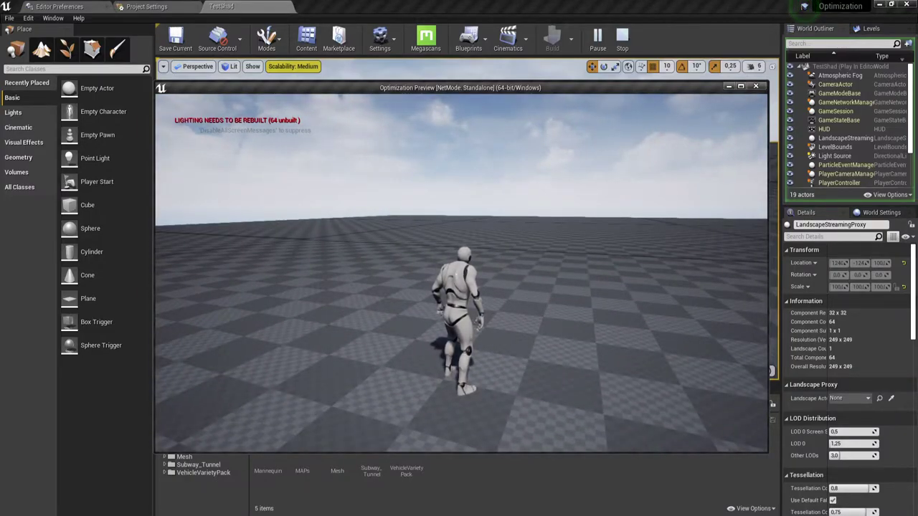
pyautogui.press('Escape')
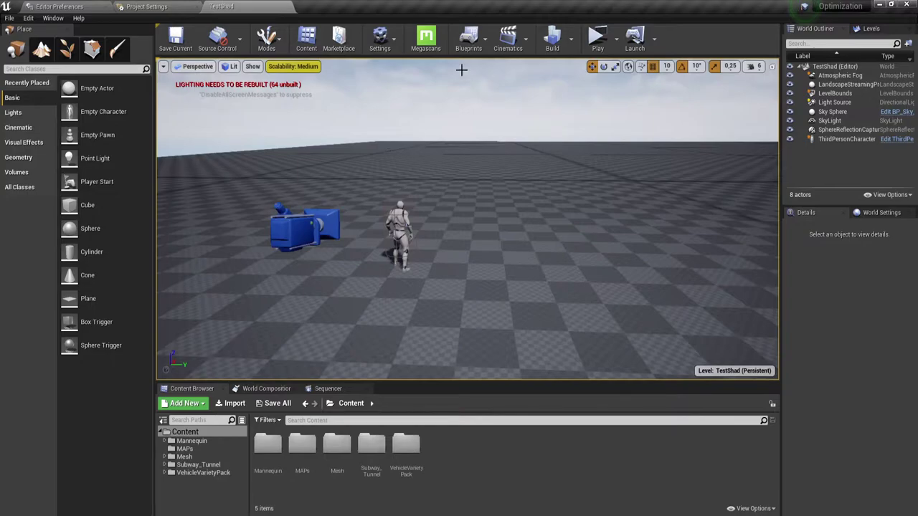
pyautogui.click(390, 229)
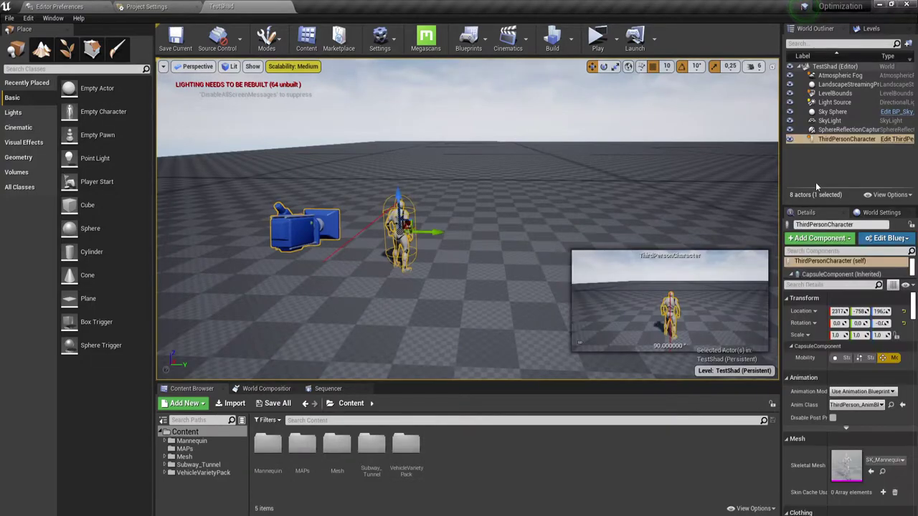
pyautogui.click(886, 138)
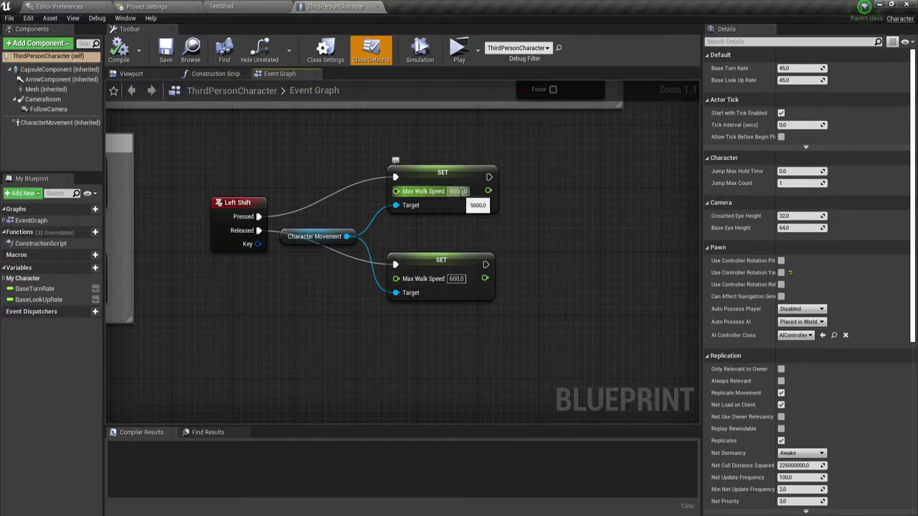
# - Change the sprint Max Walk Speed from 5000 to 1200, compile, and play to test
pyautogui.click(457, 191)
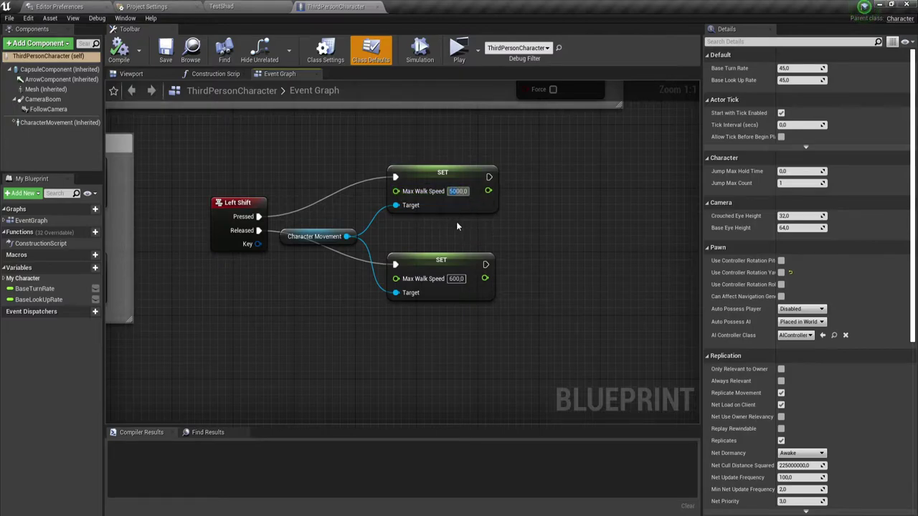
pyautogui.write('1200')
pyautogui.press('Return')
pyautogui.click(457, 226)
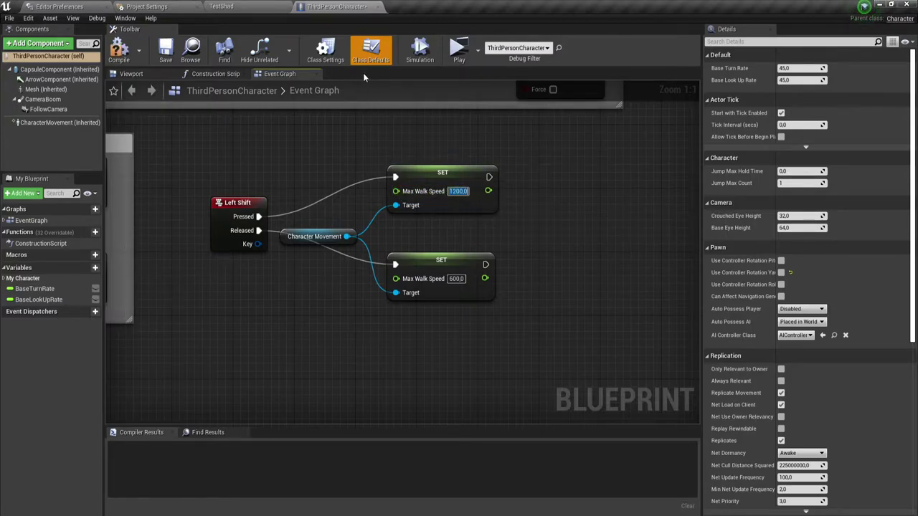
pyautogui.click(142, 50)
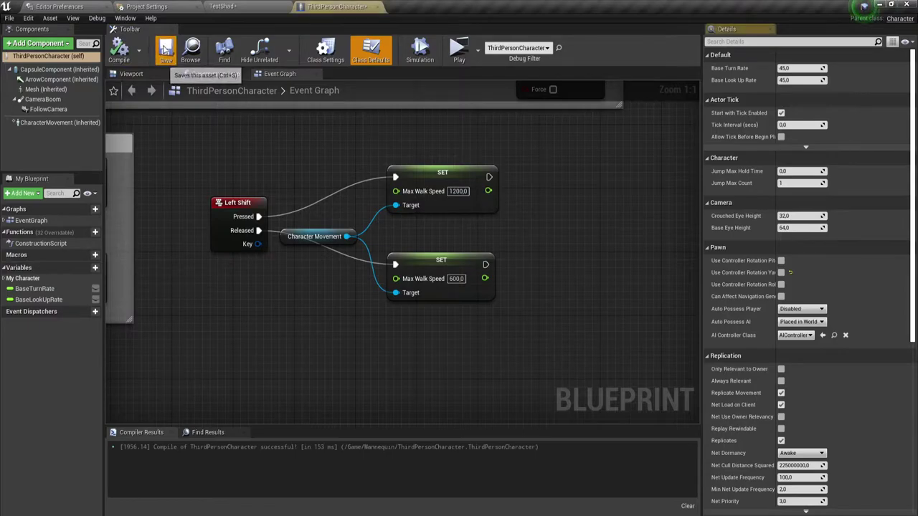
pyautogui.click(471, 53)
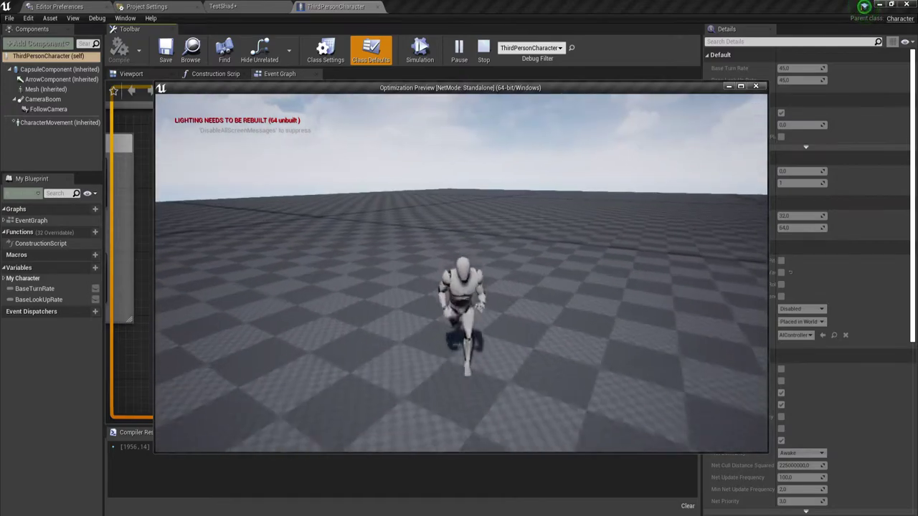
# - Duplicate the Left Shift, Character Movement and SET nodes with copy and paste
pyautogui.press('Escape')
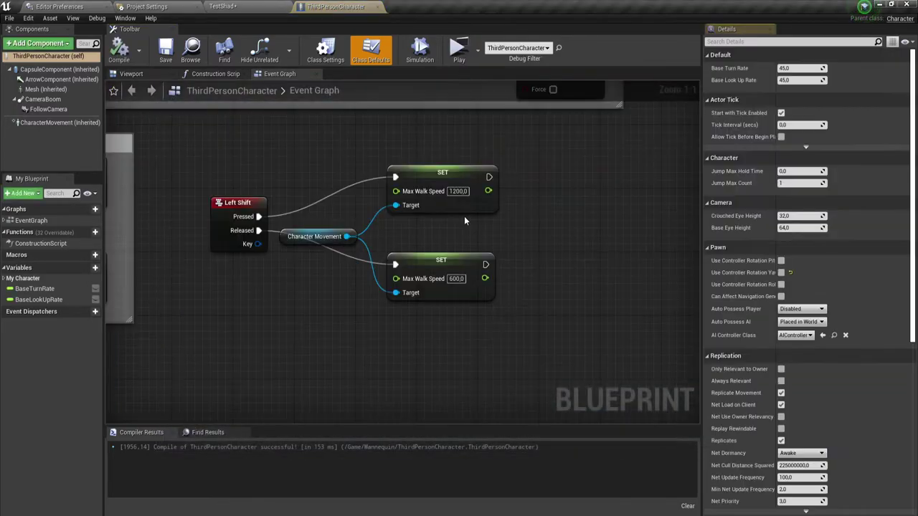
pyautogui.scroll(-1, 465, 217)
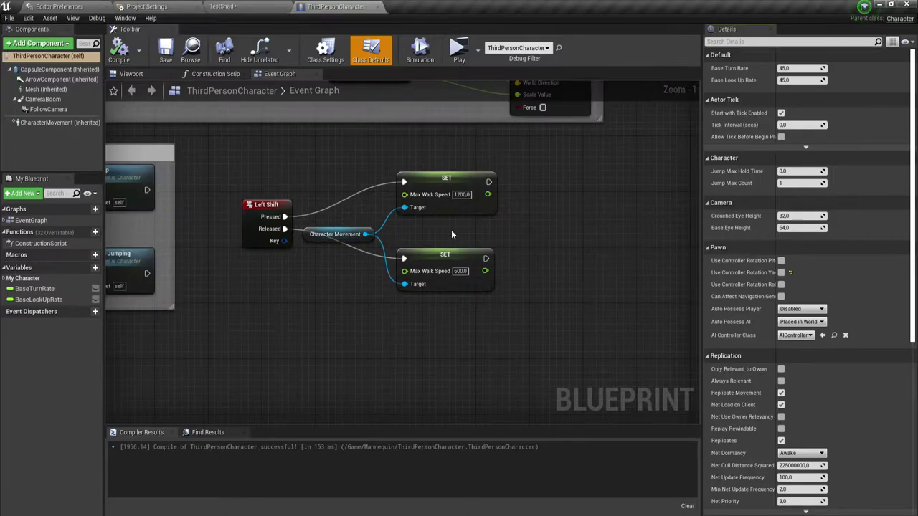
pyautogui.moveTo(451, 229); pyautogui.dragTo(465, 196, button='right')
pyautogui.scroll(-1, 465, 196)
pyautogui.moveTo(279, 263); pyautogui.dragTo(515, 159)
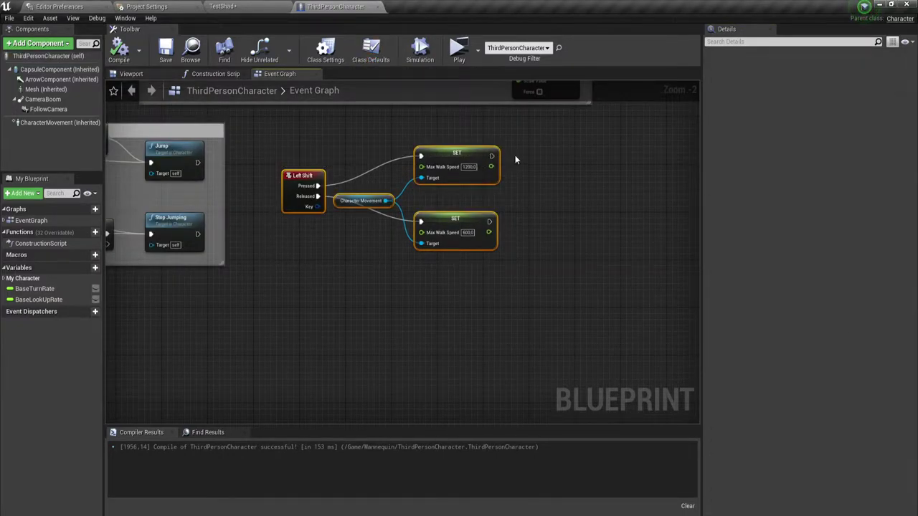
pyautogui.moveTo(459, 257); pyautogui.dragTo(421, 219, button='right')
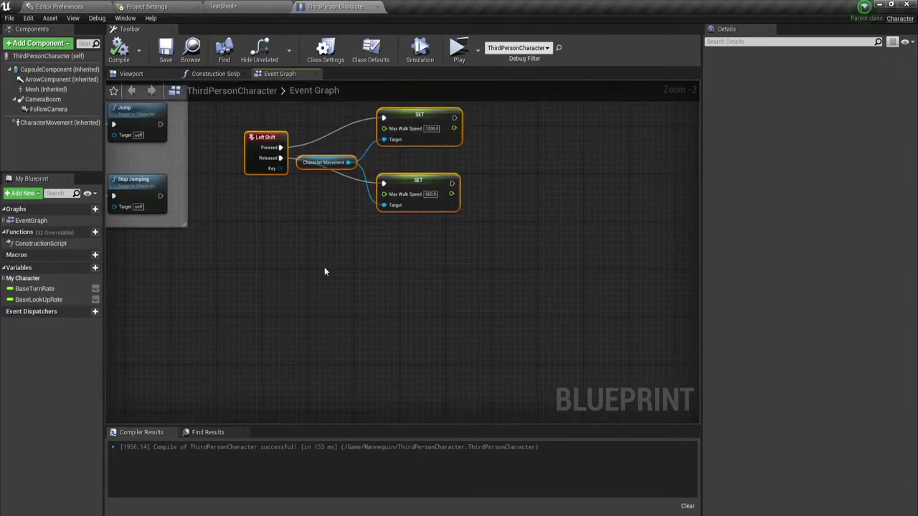
pyautogui.hotkey('ctrl', 'c')
pyautogui.hotkey('ctrl', 'v')
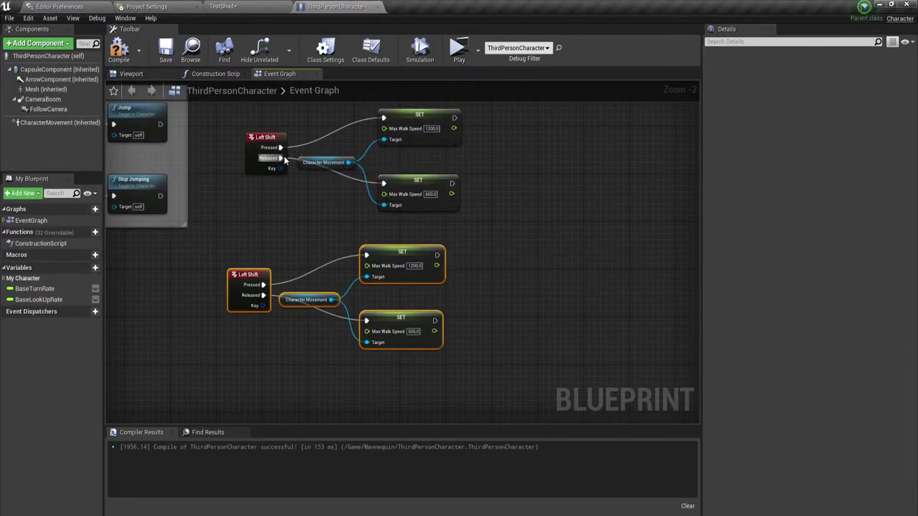
# - Break the original Left Shift's Pressed and Released execution wires
pyautogui.keyDown('alt'); pyautogui.click(284, 158); pyautogui.keyUp('alt')
pyautogui.keyDown('alt'); pyautogui.click(283, 147); pyautogui.keyUp('alt')
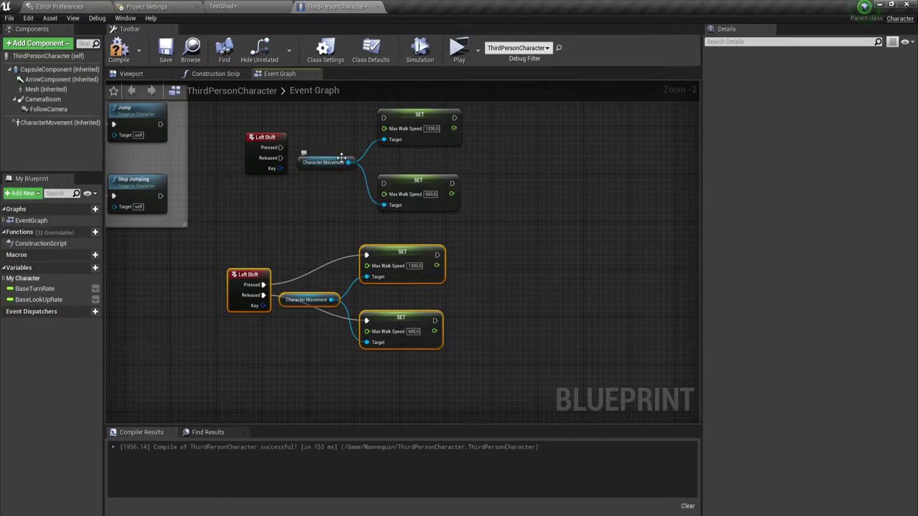
pyautogui.moveTo(341, 157); pyautogui.dragTo(364, 157)
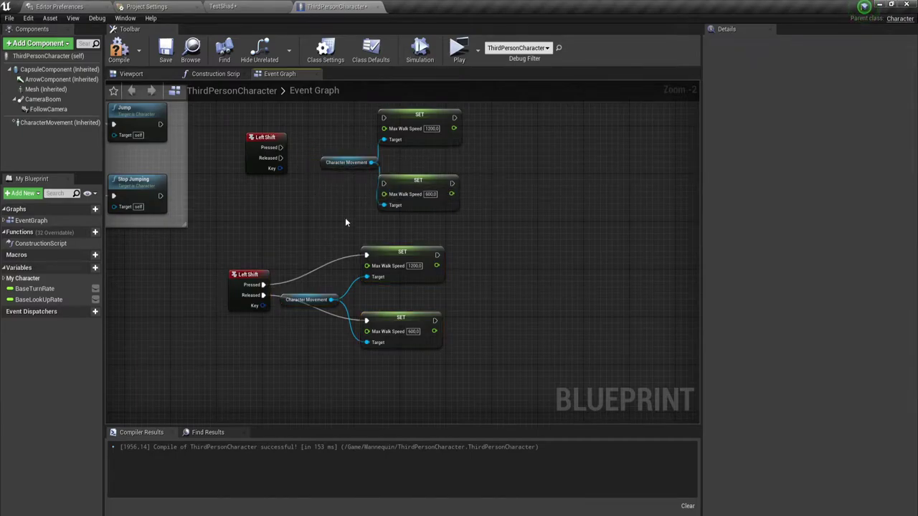
# - Move the copied node group down, then shift its Character Movement and SET nodes right
pyautogui.moveTo(345, 222); pyautogui.dragTo(322, 128, button='right')
pyautogui.moveTo(215, 267); pyautogui.dragTo(430, 186)
pyautogui.moveTo(395, 161)
pyautogui.mouseDown()
pyautogui.moveTo(395, 235)
pyautogui.moveTo(383, 220)
pyautogui.mouseUp()
pyautogui.click(472, 299)
pyautogui.moveTo(284, 371); pyautogui.dragTo(446, 200)
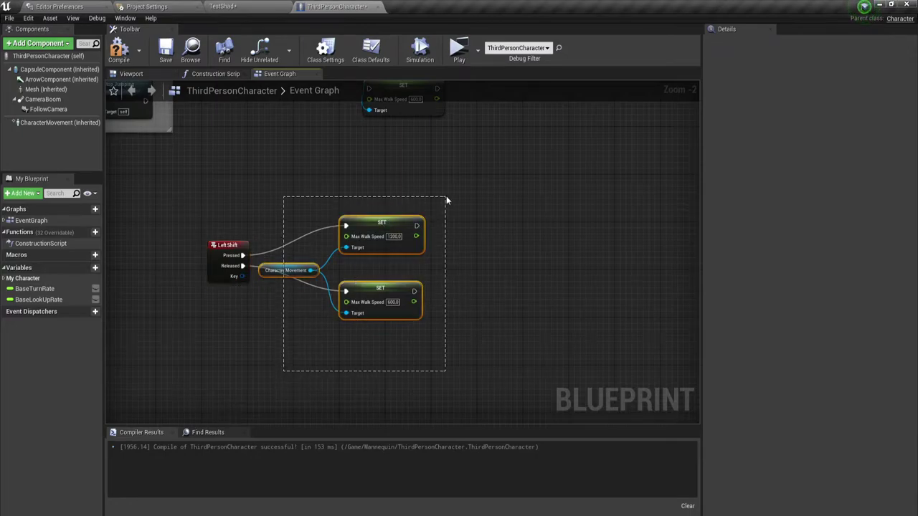
pyautogui.moveTo(379, 221); pyautogui.dragTo(562, 220)
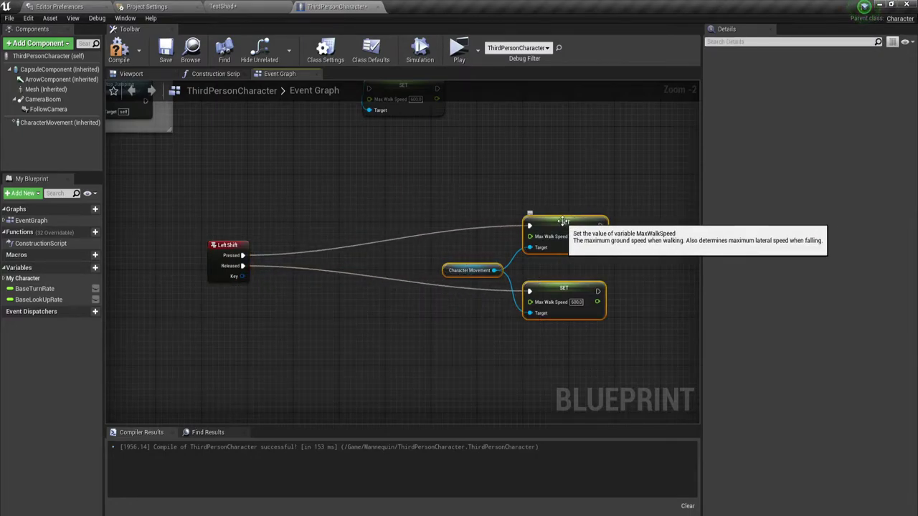
# - Add a Timeline_0 node off Left Shift's Pressed pin, position it, and open its curve editor
pyautogui.moveTo(243, 256); pyautogui.dragTo(300, 235)
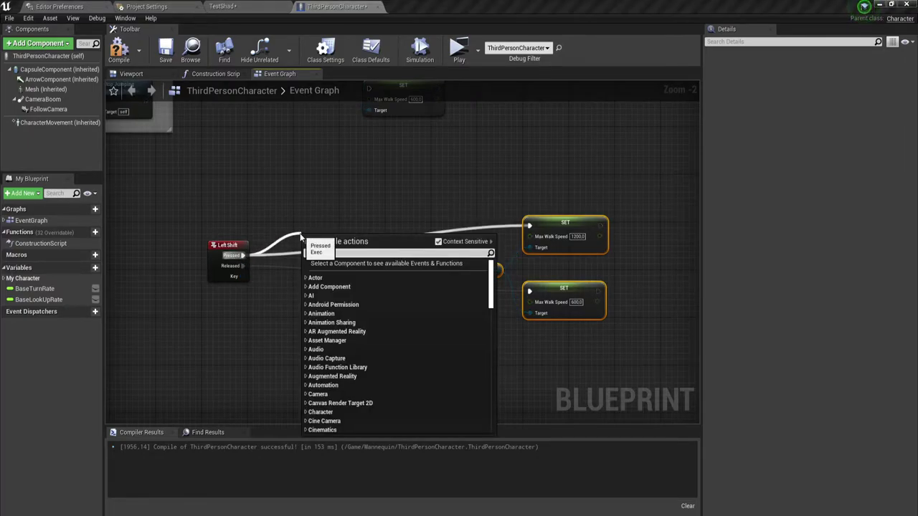
pyautogui.write('ец')
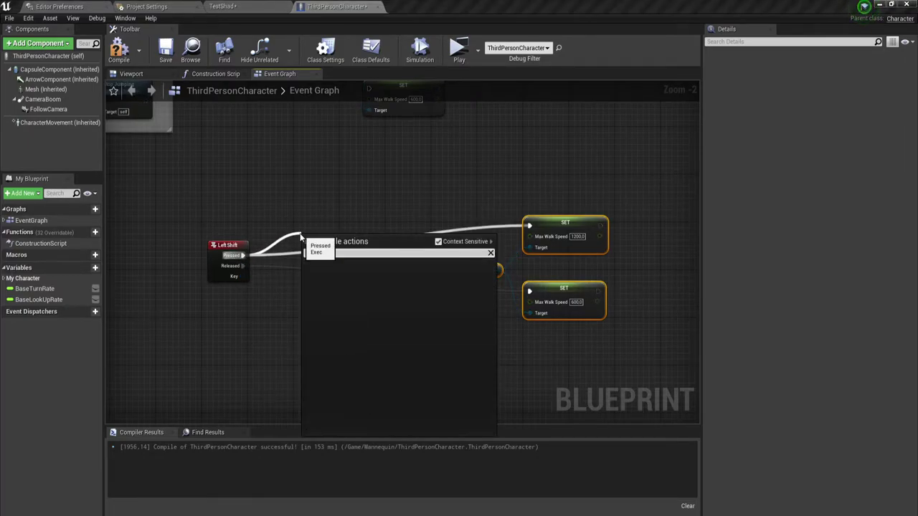
pyautogui.write('у')
pyautogui.press('BackSpace')
pyautogui.press('BackSpace')
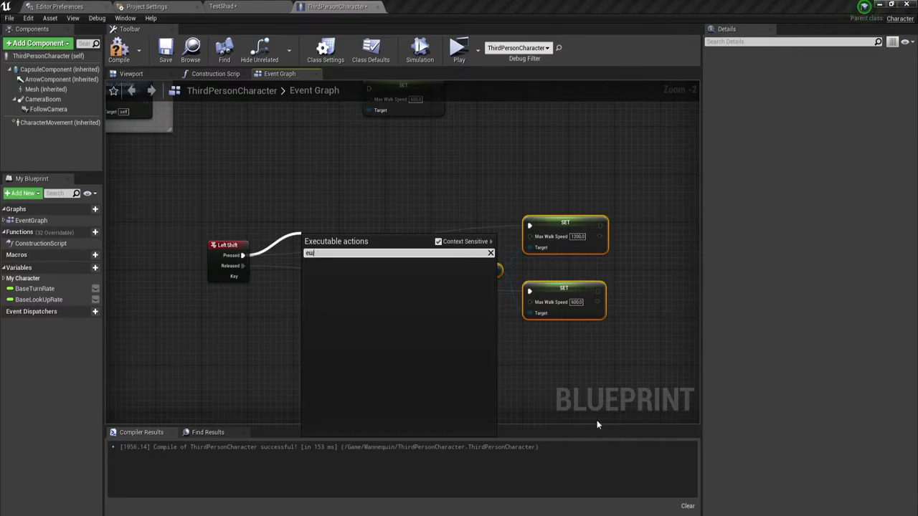
pyautogui.press('BackSpace')
pyautogui.press('BackSpace')
pyautogui.write('ti')
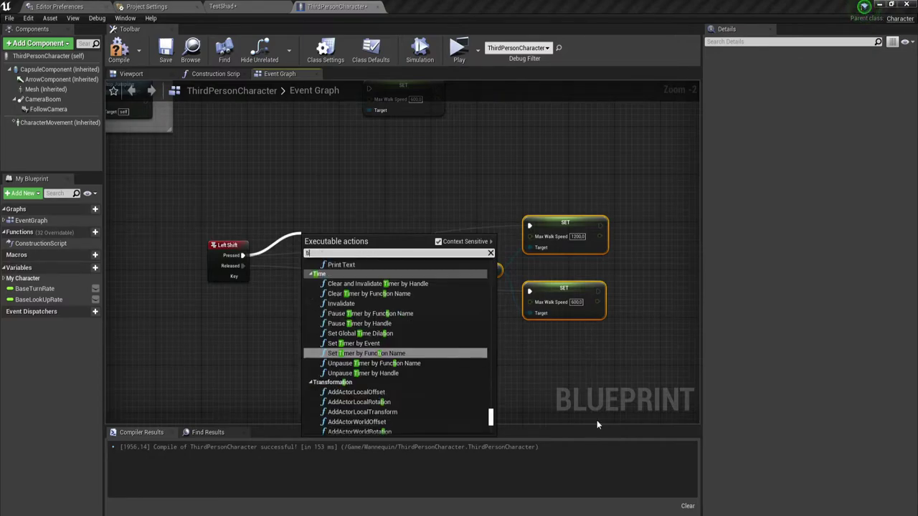
pyautogui.write('me')
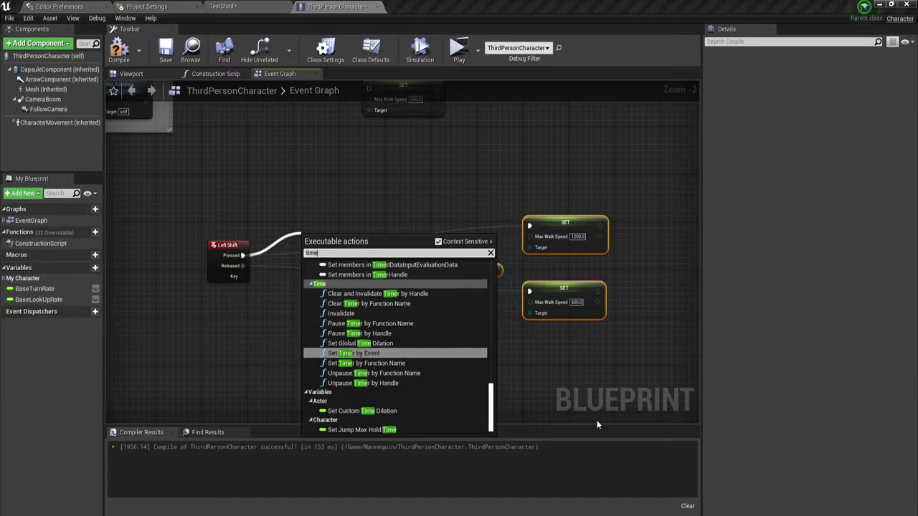
pyautogui.write('li')
pyautogui.press('Return')
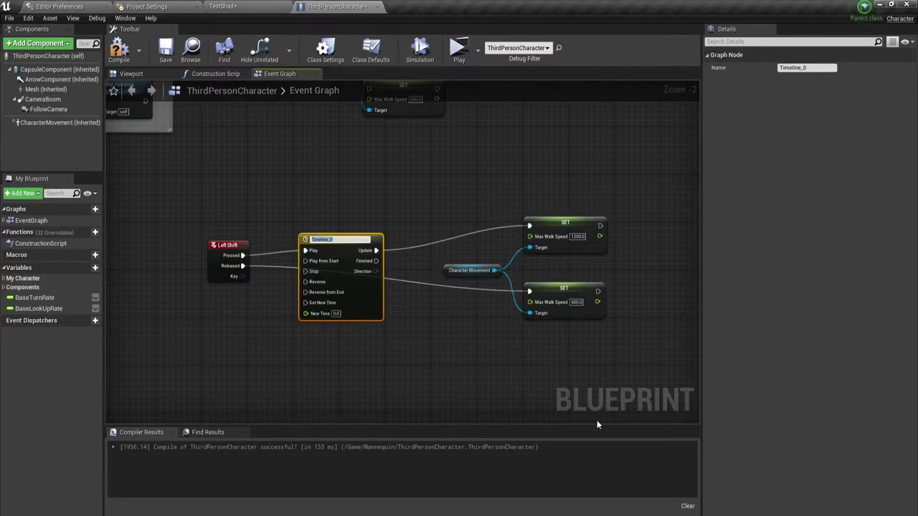
pyautogui.click(359, 215)
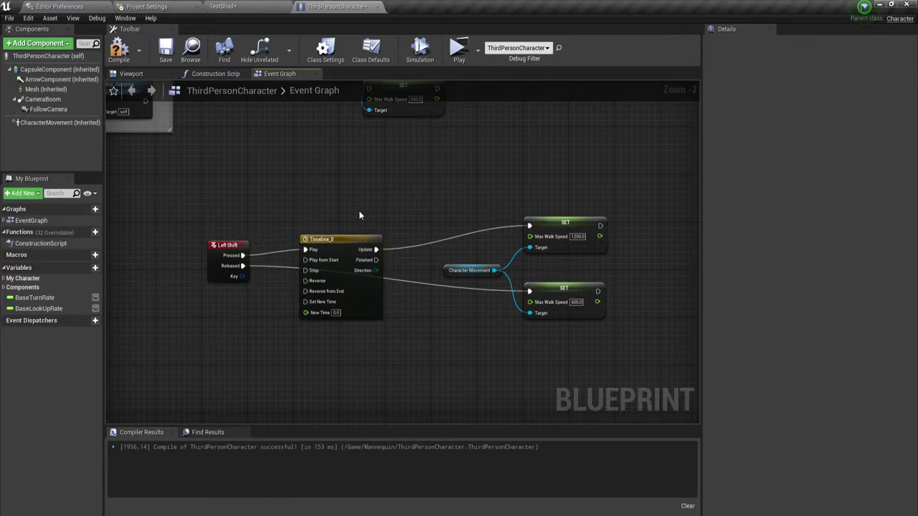
pyautogui.moveTo(350, 238); pyautogui.dragTo(349, 233)
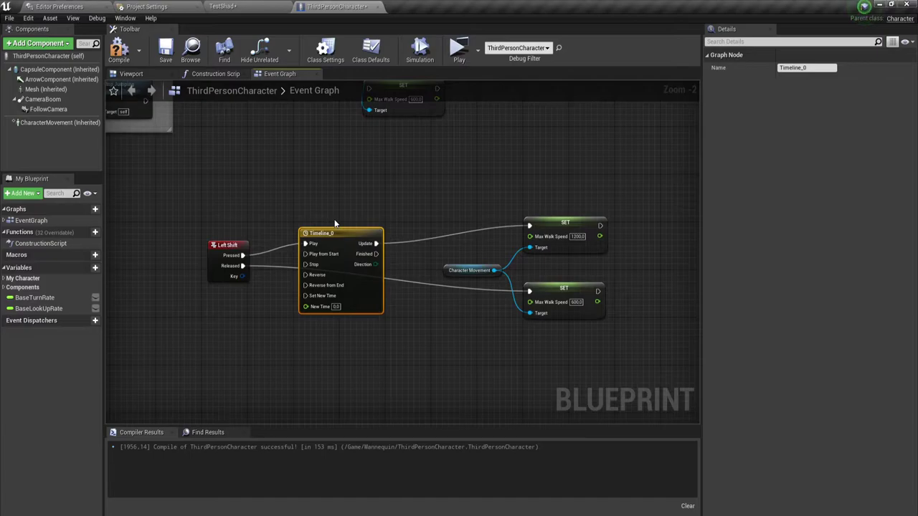
pyautogui.moveTo(345, 239); pyautogui.dragTo(350, 215)
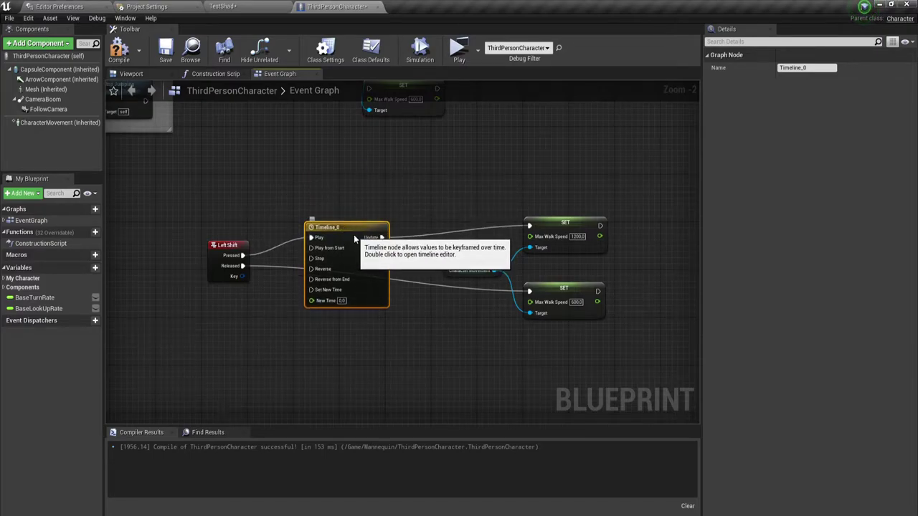
pyautogui.doubleClick(350, 231)
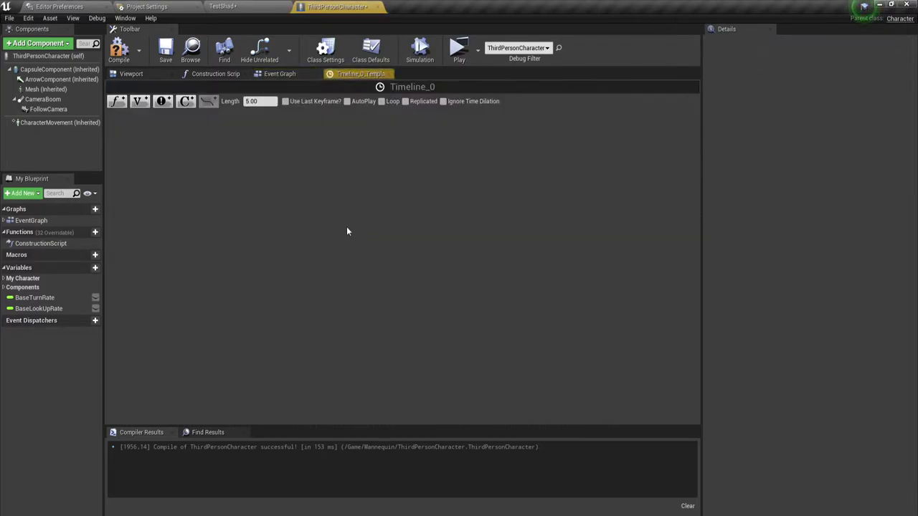
# - Add a float track named Speed and place two keys on its curve
pyautogui.click(115, 101)
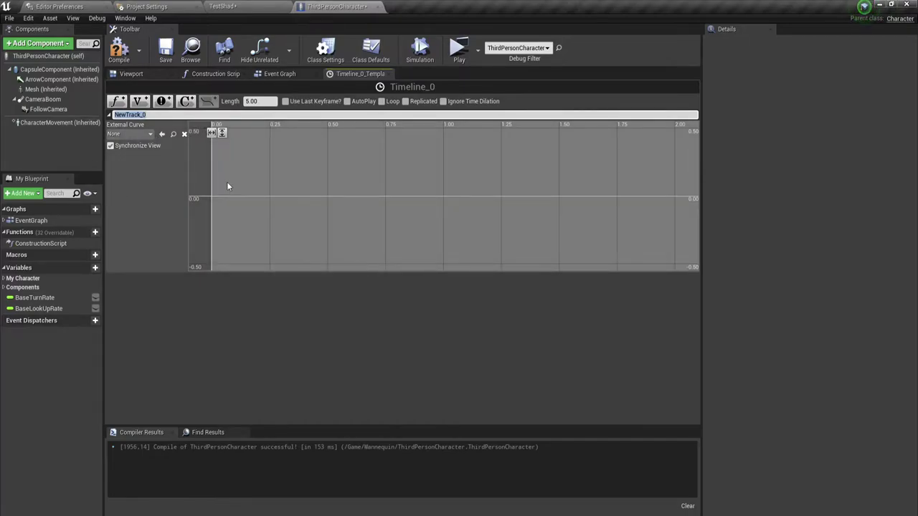
pyautogui.press('BackSpace')
pyautogui.write('S')
pyautogui.write('peed')
pyautogui.press('Return')
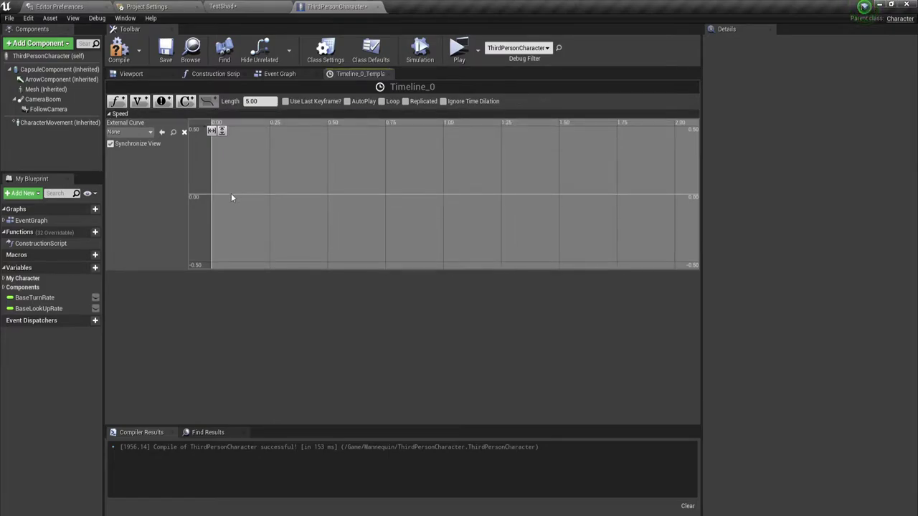
pyautogui.rightClick(231, 197)
pyautogui.click(244, 206)
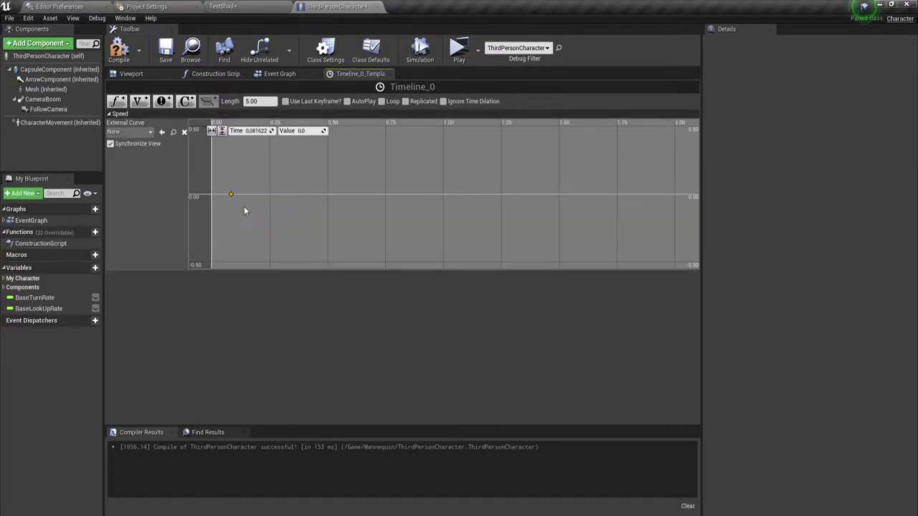
pyautogui.rightClick(351, 167)
pyautogui.click(391, 175)
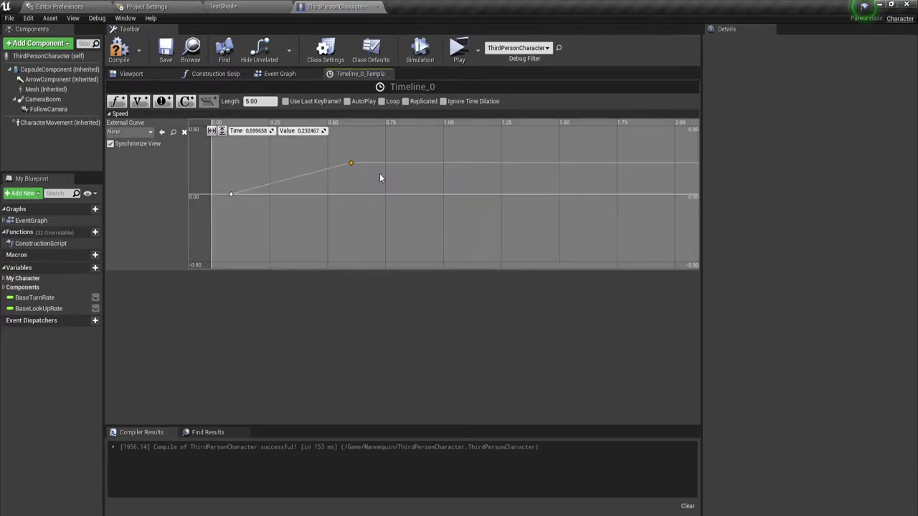
# - Set the first Speed key to time 0 and value 600
pyautogui.click(230, 194)
pyautogui.click(256, 130)
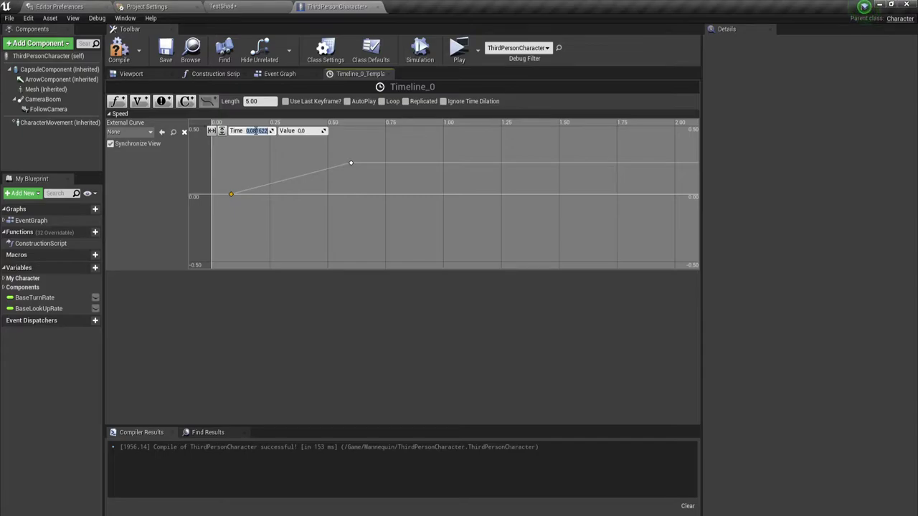
pyautogui.write('0')
pyautogui.click(301, 131)
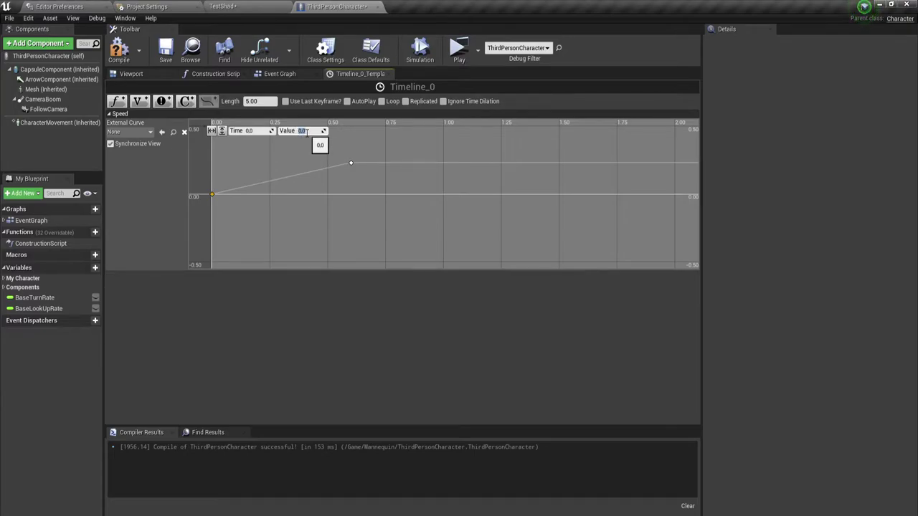
pyautogui.write('60')
pyautogui.press('Return')
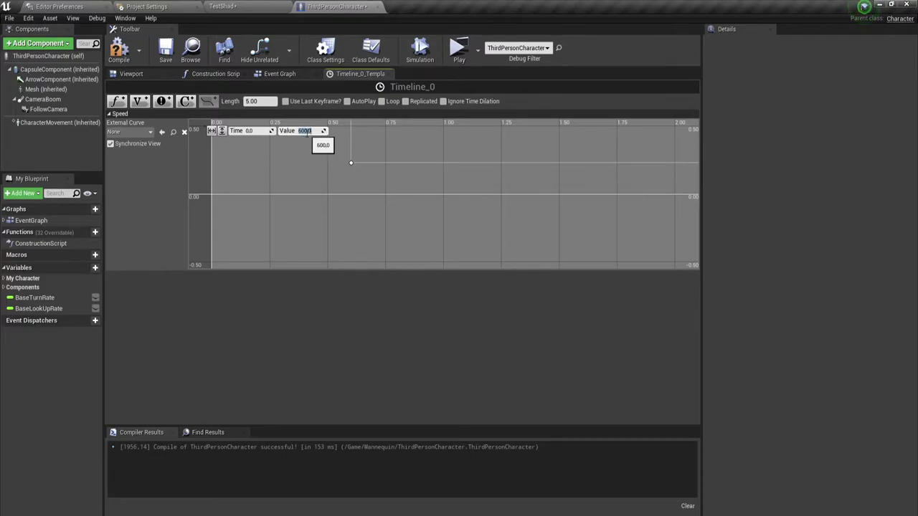
# - Set the second key to time 3, value 1500, and the timeline length to 3 seconds
pyautogui.moveTo(329, 154); pyautogui.dragTo(383, 179)
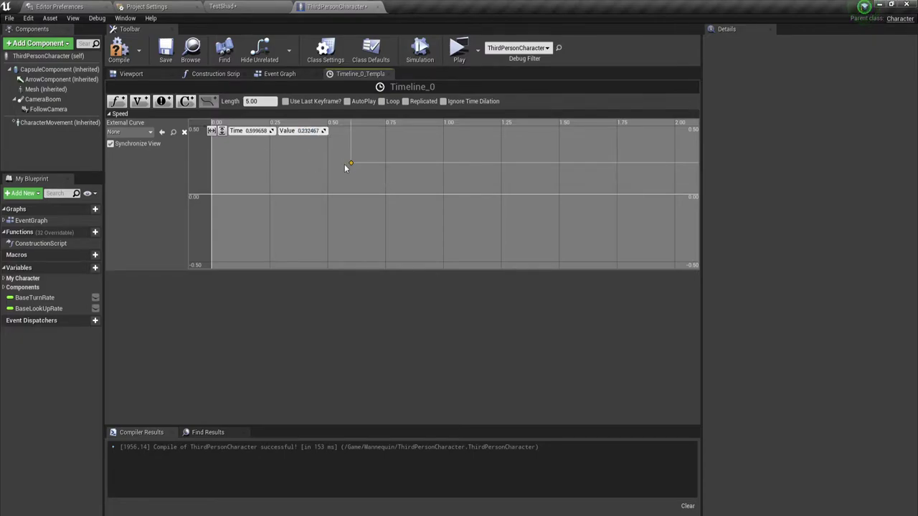
pyautogui.click(256, 130)
pyautogui.write('3')
pyautogui.click(309, 131)
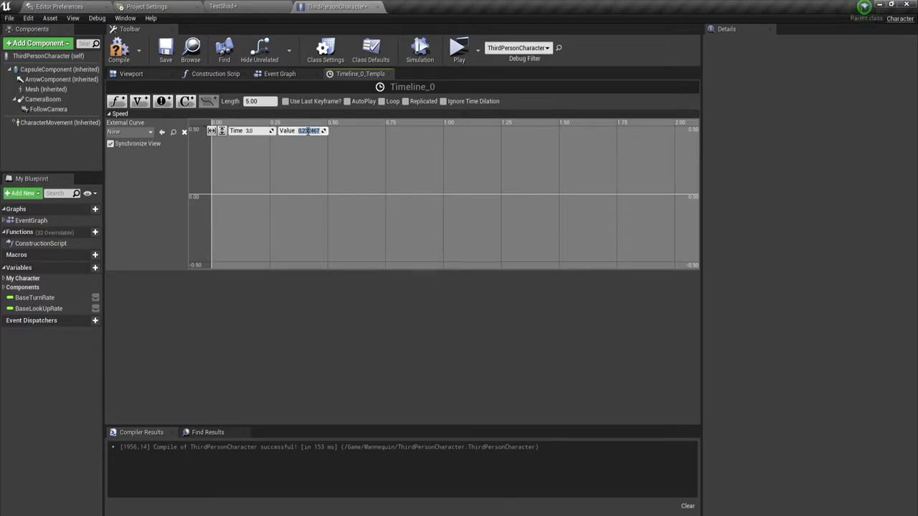
pyautogui.write('1')
pyautogui.write('500.0')
pyautogui.click(257, 101)
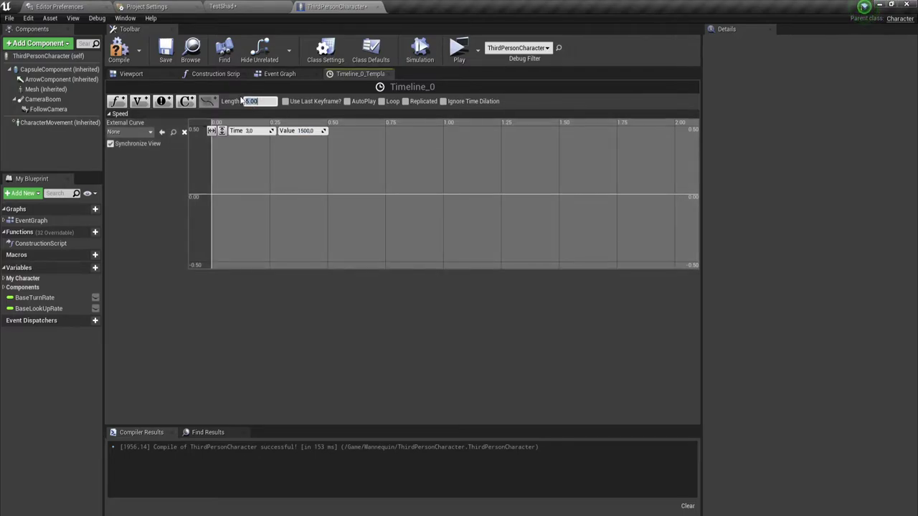
pyautogui.press('Return')
pyautogui.write('3')
pyautogui.press('Return')
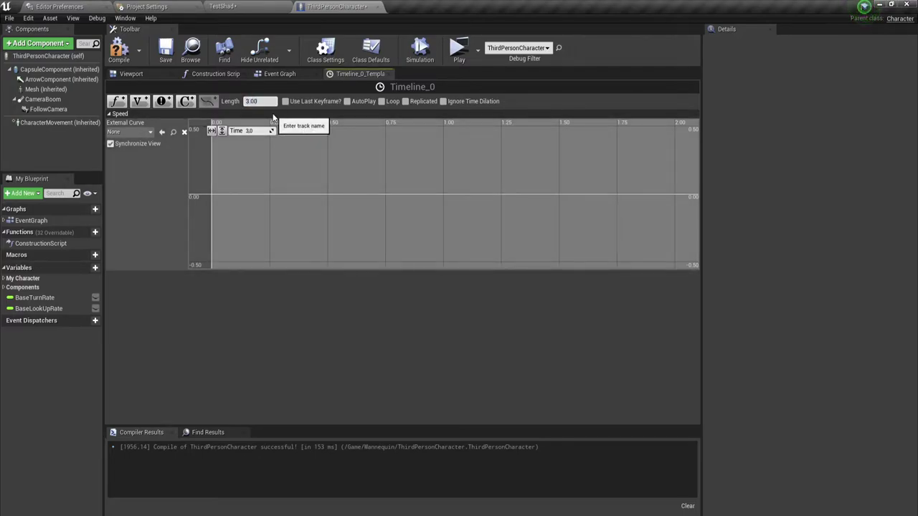
# - Fit the curve in view, set both keys to Auto interpolation, and close the timeline editor
pyautogui.click(212, 132)
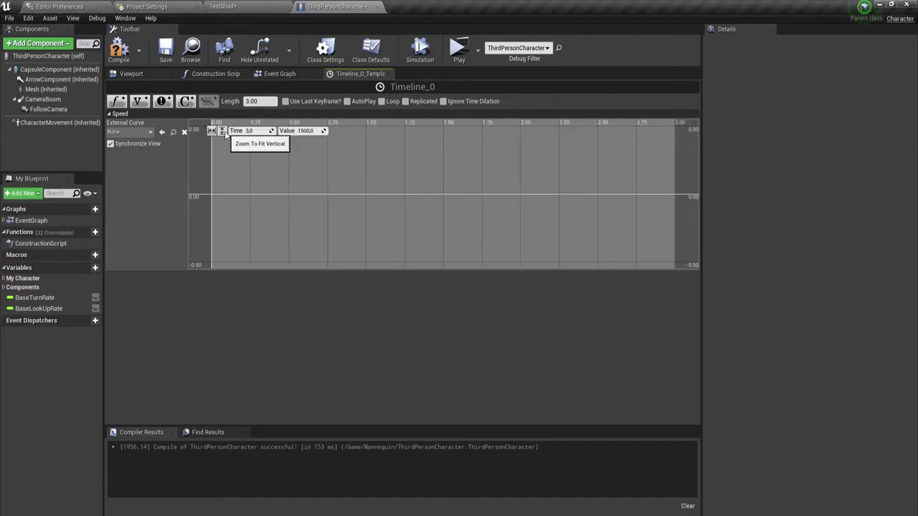
pyautogui.click(222, 132)
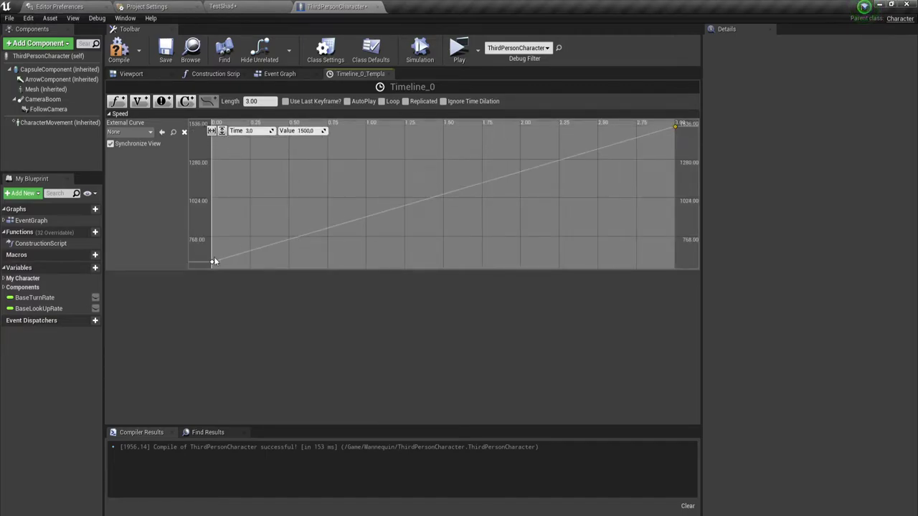
pyautogui.moveTo(212, 264)
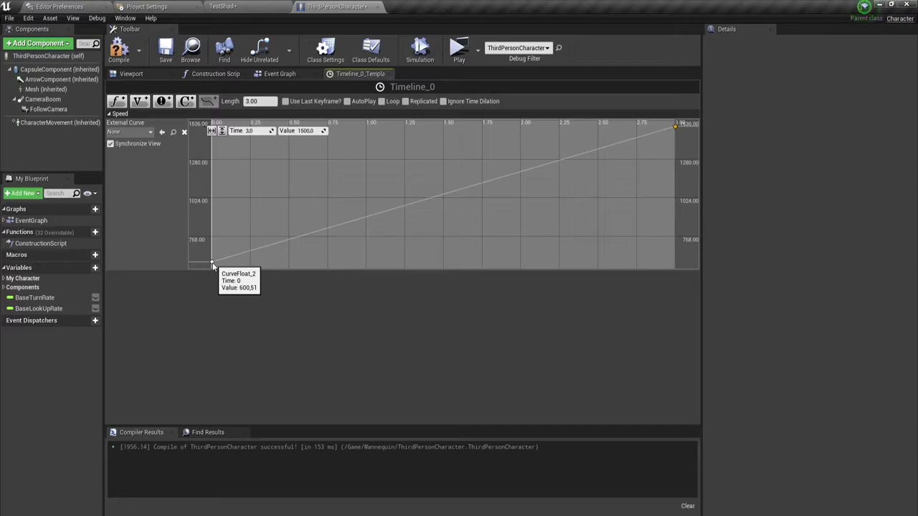
pyautogui.keyDown('ctrl'); pyautogui.click(212, 262); pyautogui.keyUp('ctrl')
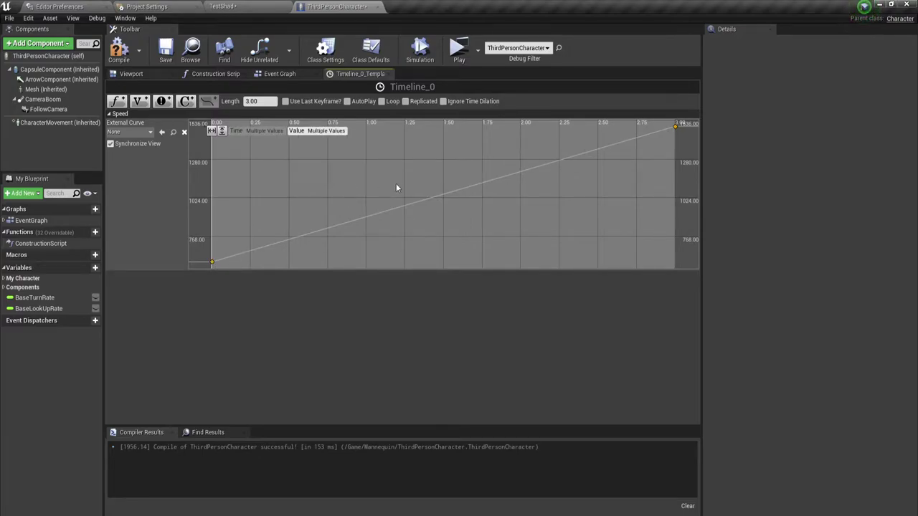
pyautogui.rightClick(213, 261)
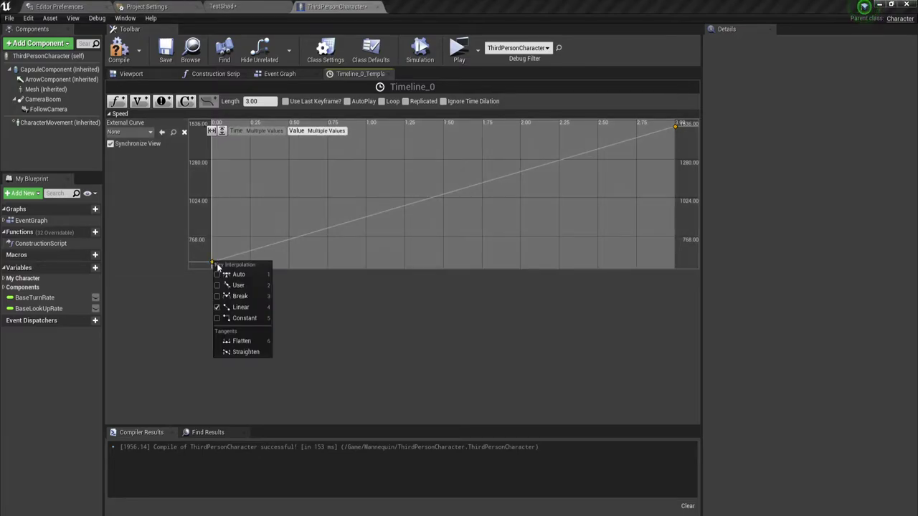
pyautogui.click(237, 275)
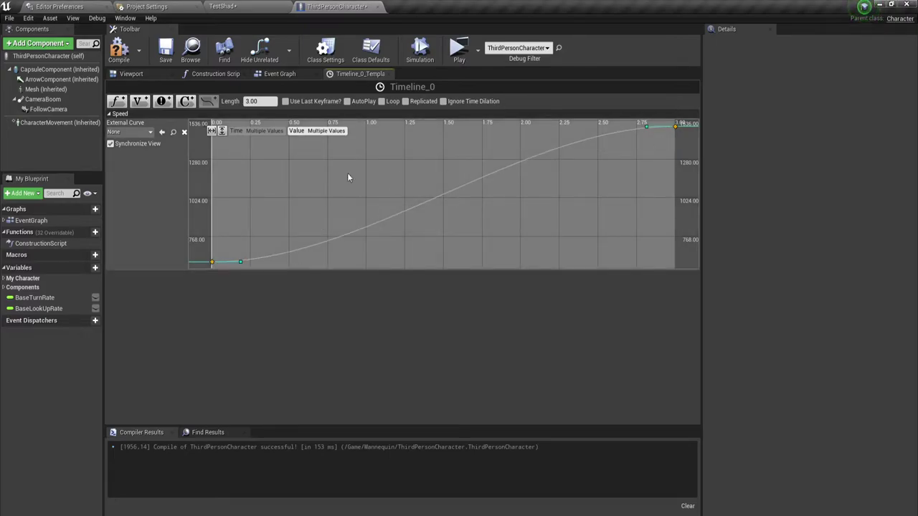
pyautogui.click(389, 74)
# - Connect Left Shift's Released output to Timeline_0's Reverse input
pyautogui.moveTo(408, 186); pyautogui.dragTo(420, 148, button='right')
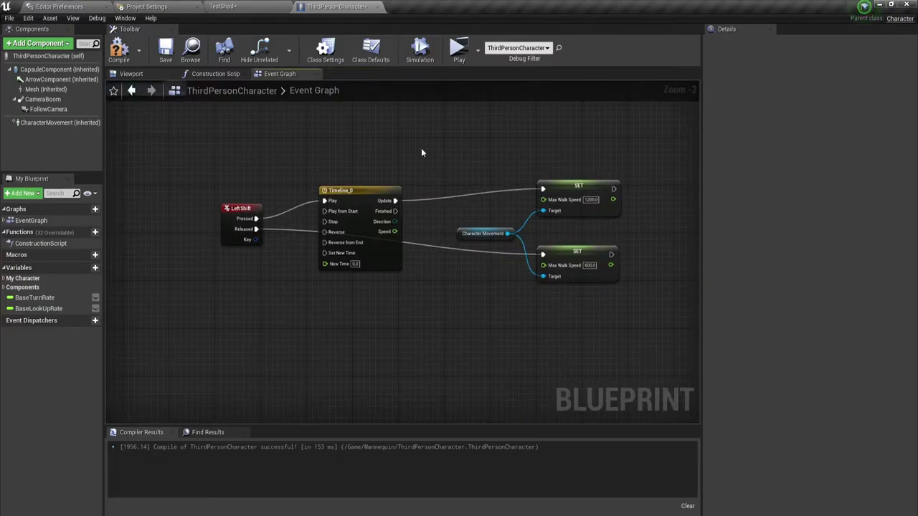
pyautogui.scroll(2, 301, 187)
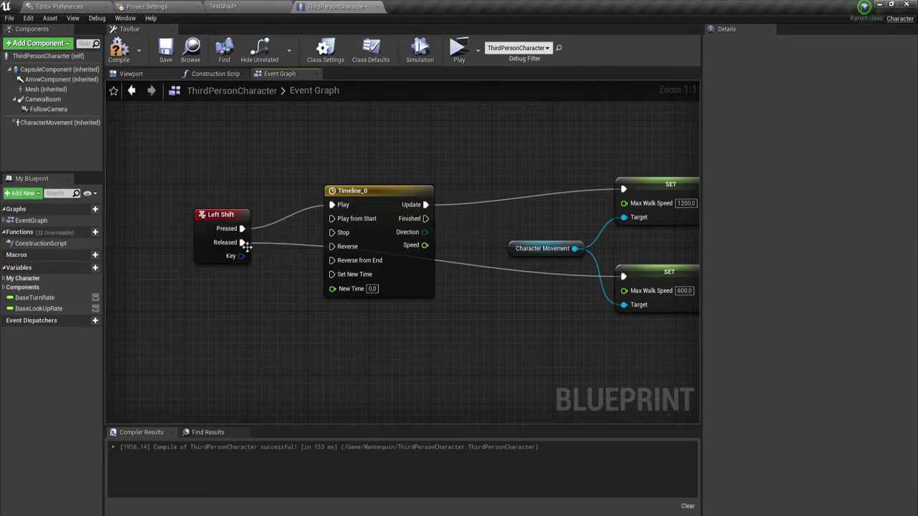
pyautogui.moveTo(242, 242); pyautogui.dragTo(296, 269)
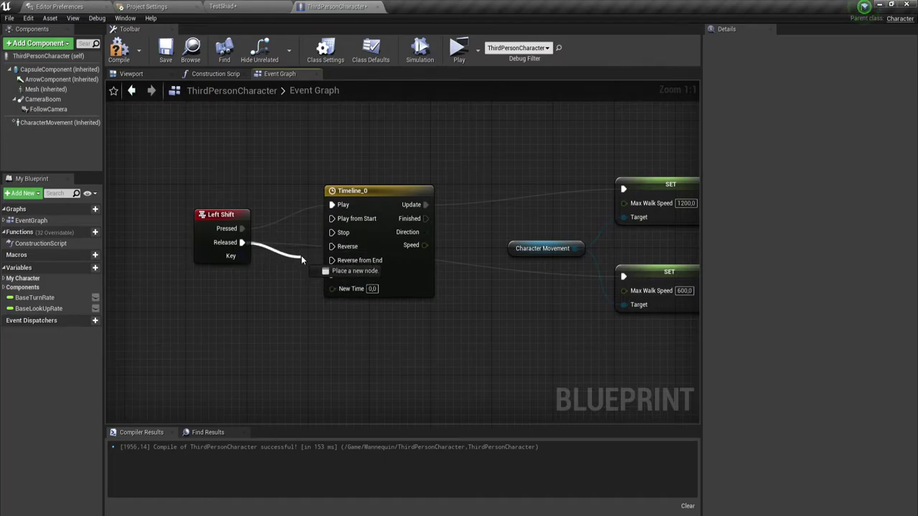
pyautogui.moveTo(296, 269); pyautogui.dragTo(332, 246)
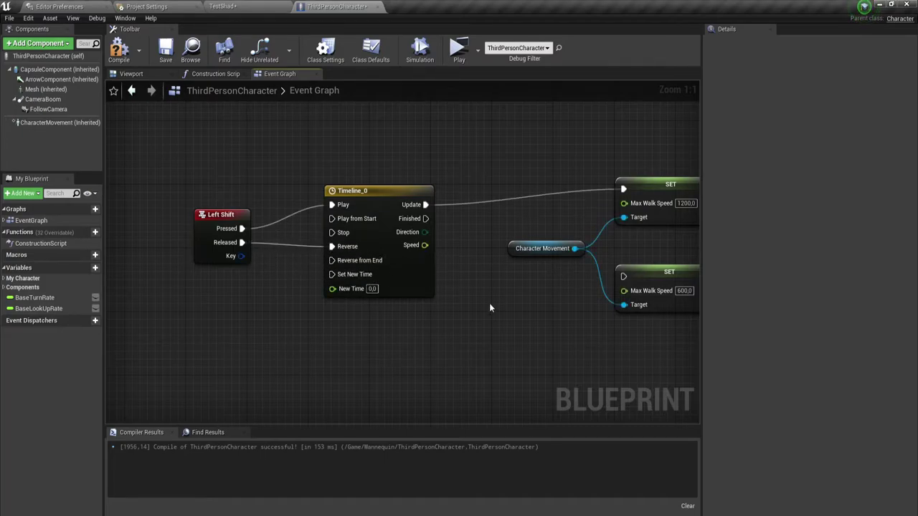
# - Delete the 600 Max Walk Speed SET node and move Character Movement beside the remaining SET
pyautogui.moveTo(488, 302)
pyautogui.mouseDown(button='right')
pyautogui.moveTo(371, 276)
pyautogui.moveTo(301, 301)
pyautogui.mouseUp(button='right')
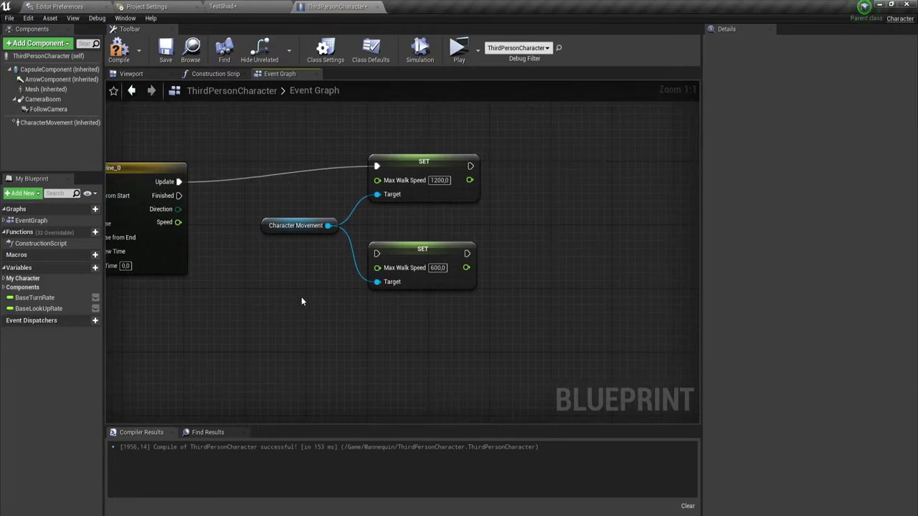
pyautogui.click(423, 272)
pyautogui.press('Delete')
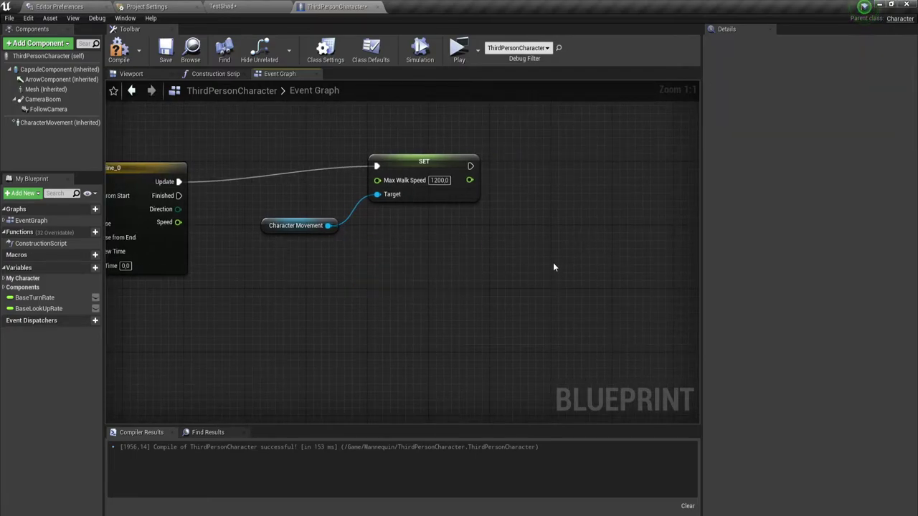
pyautogui.moveTo(298, 225)
pyautogui.mouseDown()
pyautogui.moveTo(320, 186)
pyautogui.moveTo(426, 156)
pyautogui.moveTo(579, 149)
pyautogui.mouseUp()
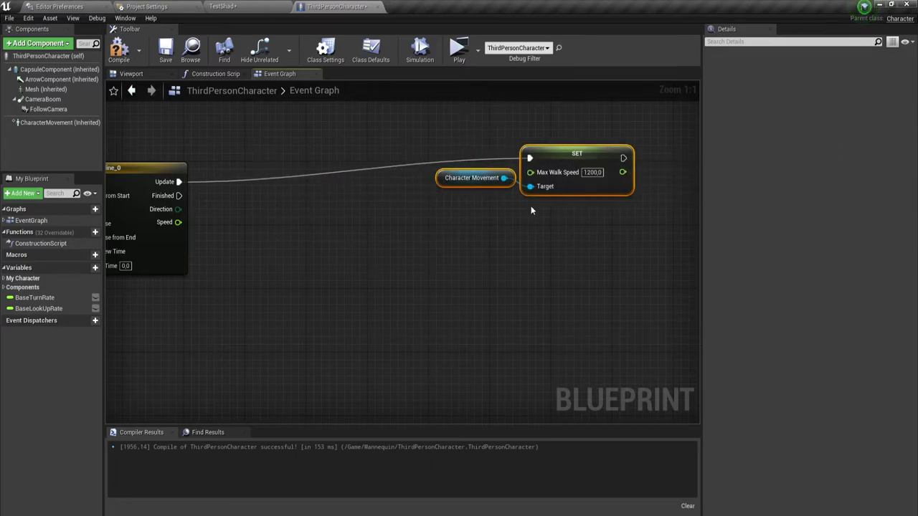
pyautogui.moveTo(527, 215); pyautogui.dragTo(541, 203, button='right')
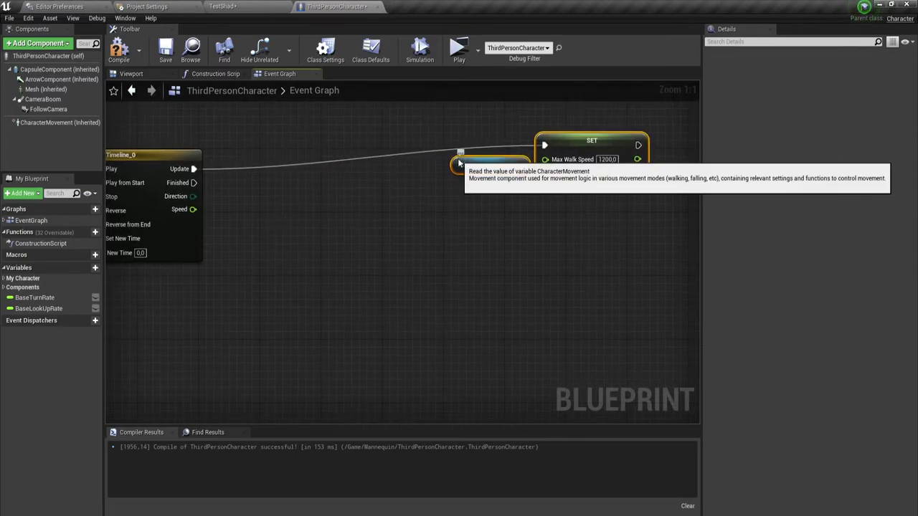
pyautogui.moveTo(453, 158)
pyautogui.mouseDown()
pyautogui.moveTo(539, 204)
pyautogui.moveTo(424, 174)
pyautogui.moveTo(524, 206)
pyautogui.mouseUp()
pyautogui.click(429, 204)
pyautogui.click(430, 182)
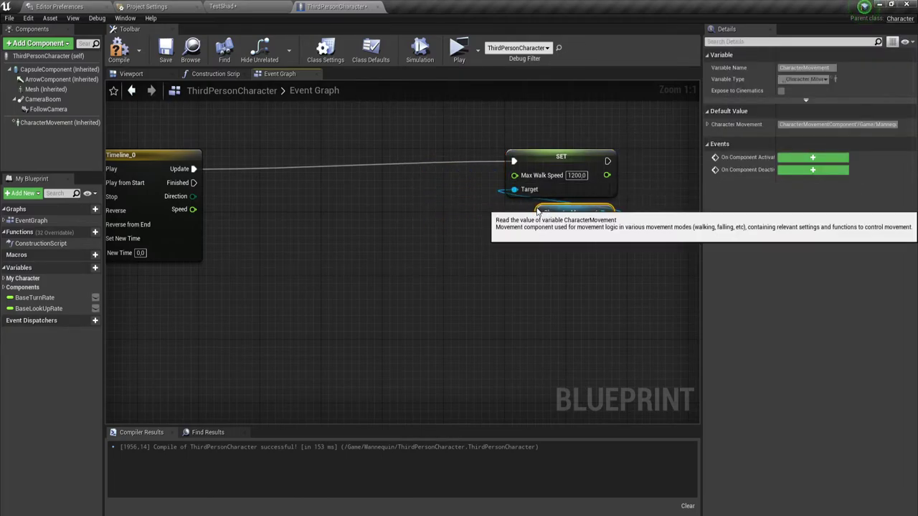
pyautogui.moveTo(492, 250); pyautogui.dragTo(500, 234, button='right')
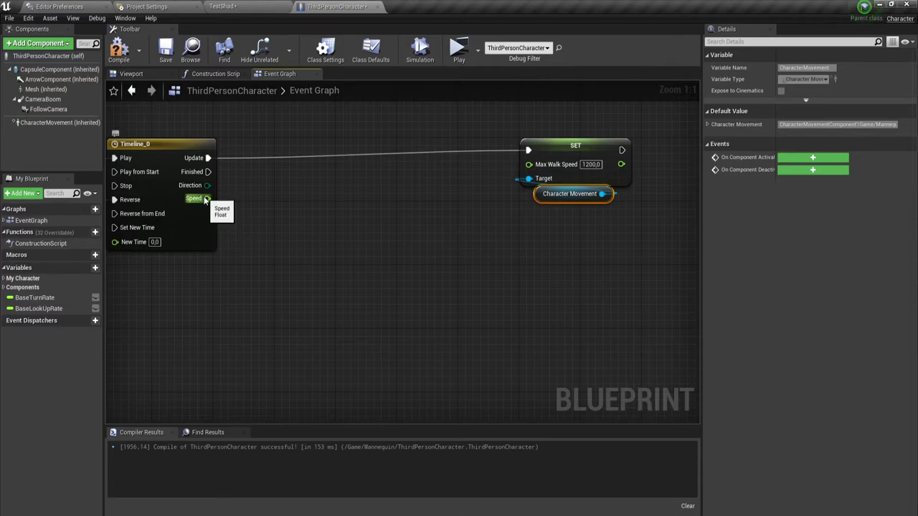
# - Pull a wire from Timeline_0's Speed output to find a float node
pyautogui.moveTo(206, 199); pyautogui.dragTo(344, 191)
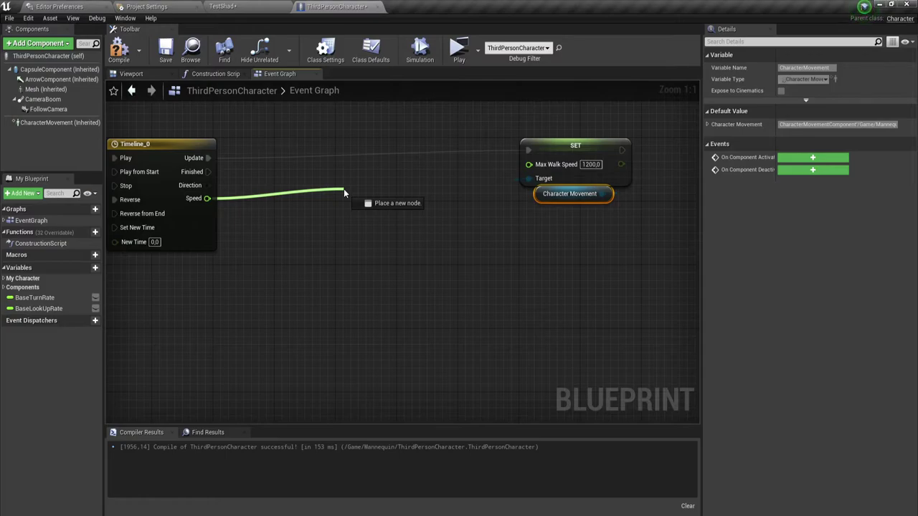
pyautogui.moveTo(343, 189); pyautogui.dragTo(343, 188)
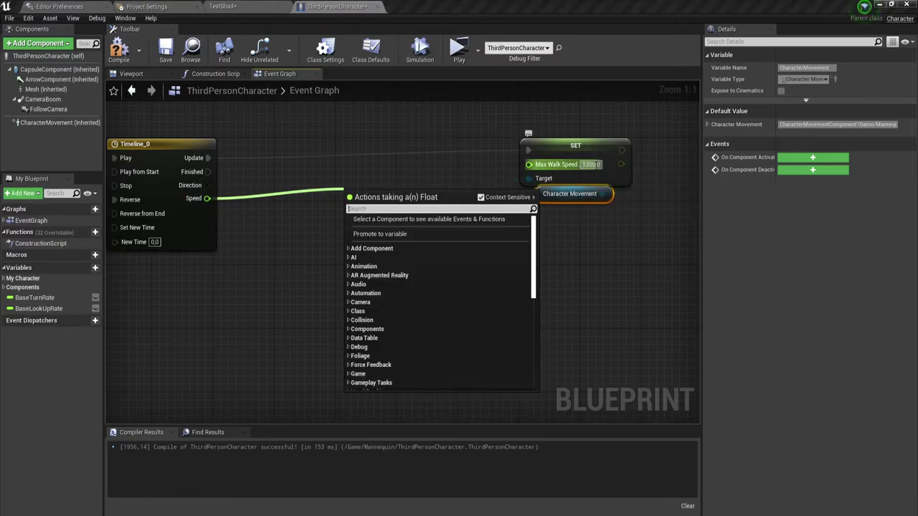
pyautogui.click(620, 166)
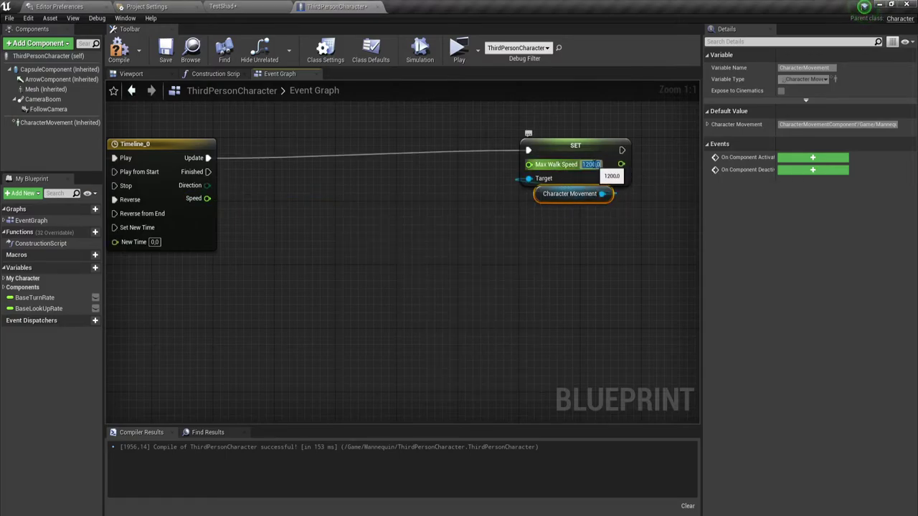
pyautogui.click(556, 230)
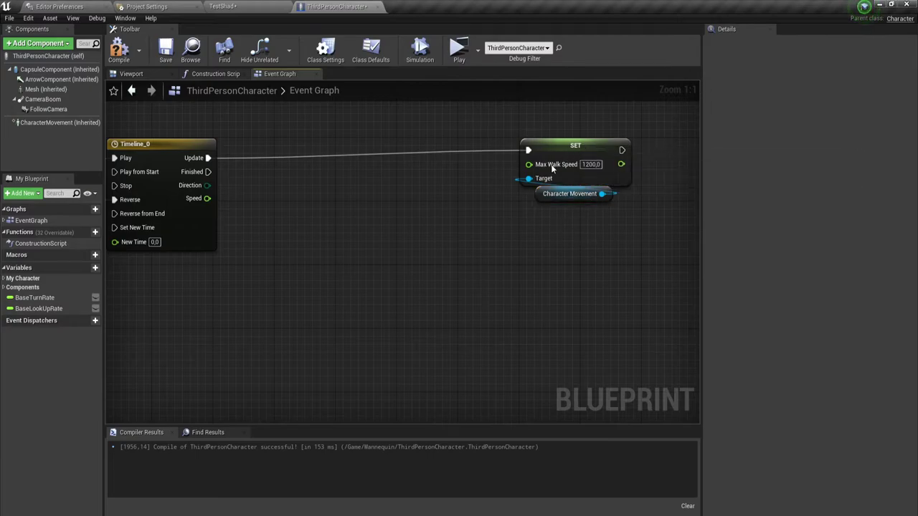
pyautogui.moveTo(207, 199)
pyautogui.mouseDown()
pyautogui.moveTo(351, 190)
pyautogui.moveTo(333, 200)
pyautogui.mouseUp()
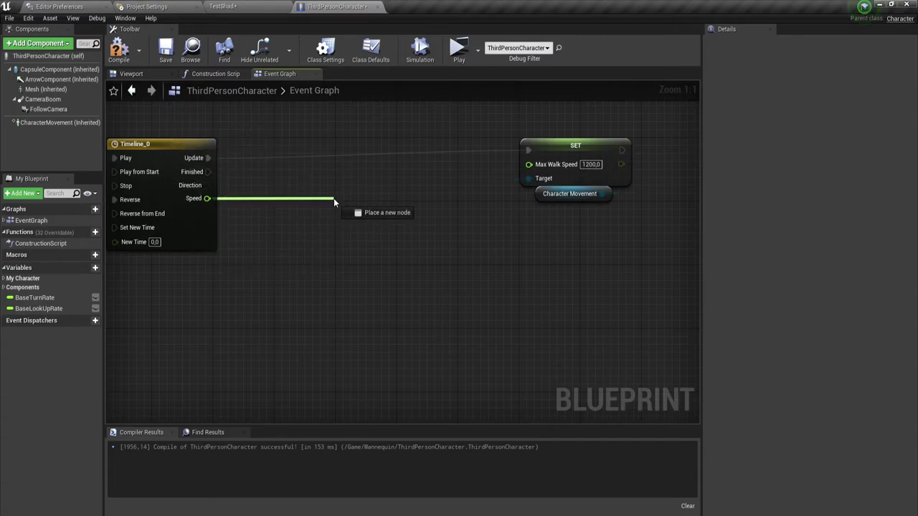
# - Add a Clamp (float) on Speed with Min 600 and Max 1500, wired into Max Walk Speed
pyautogui.moveTo(333, 198); pyautogui.dragTo(334, 203)
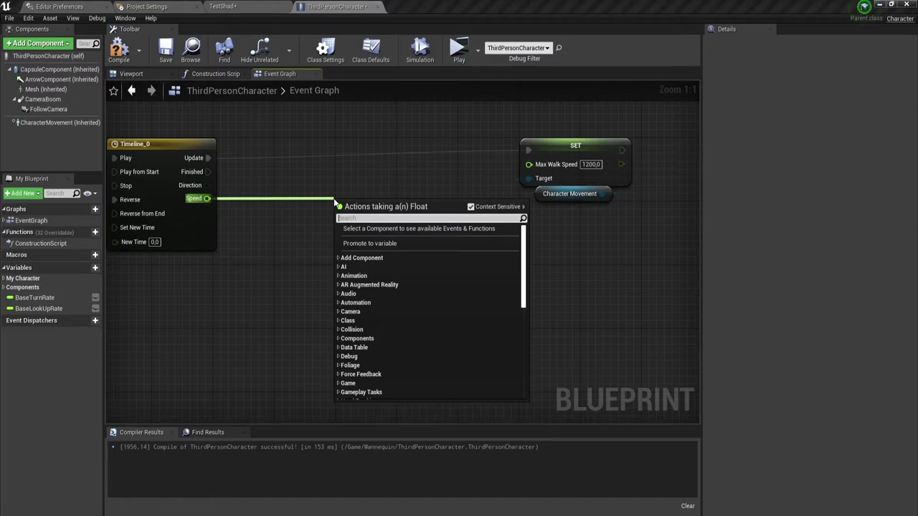
pyautogui.write('clamp')
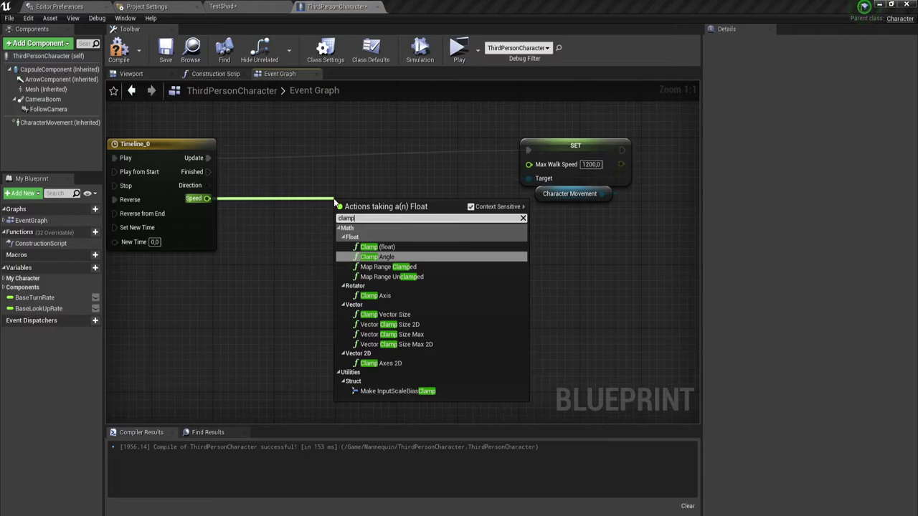
pyautogui.click(388, 247)
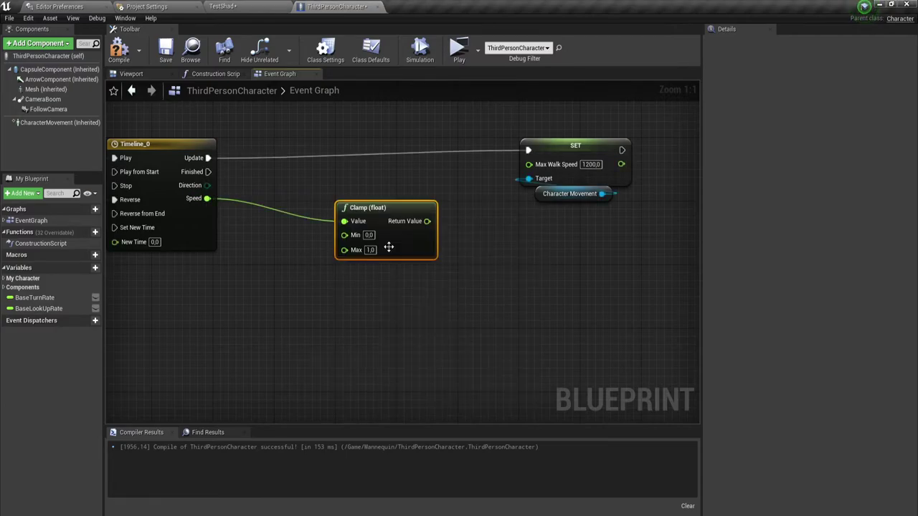
pyautogui.moveTo(381, 213); pyautogui.dragTo(373, 189)
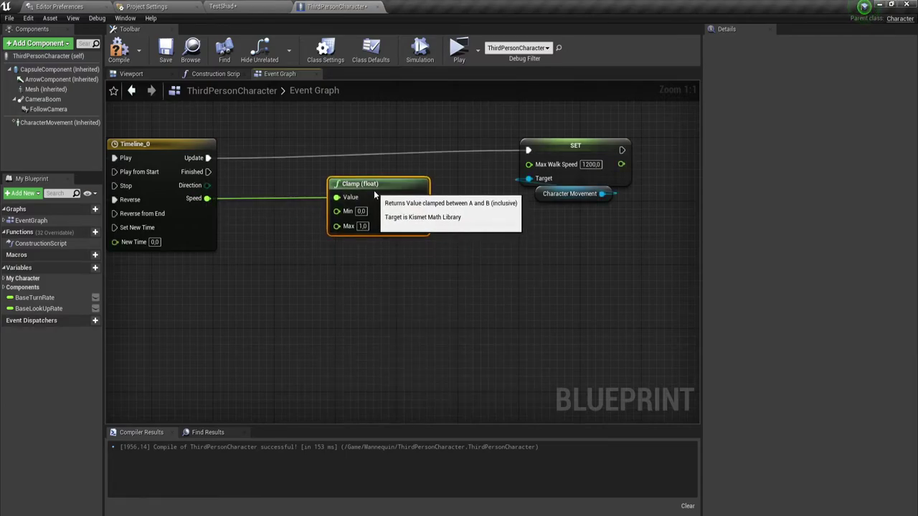
pyautogui.click(360, 211)
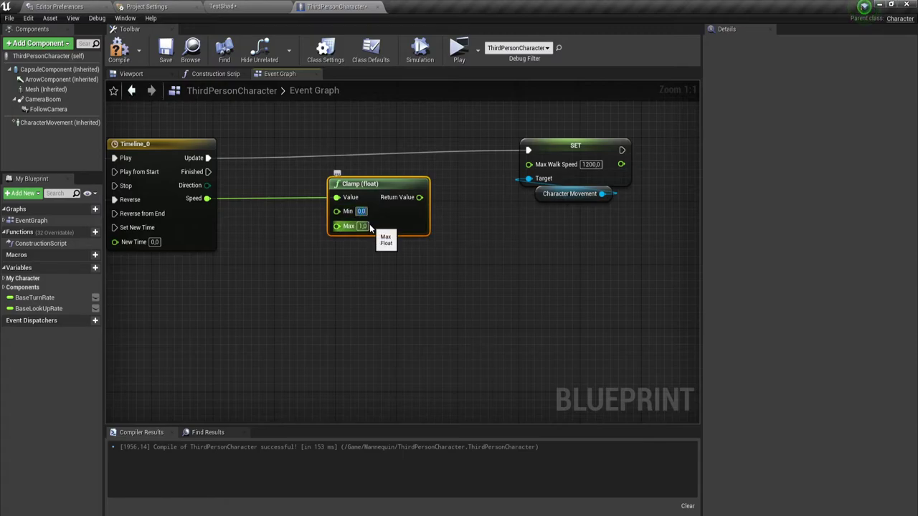
pyautogui.write('60')
pyautogui.click(363, 226)
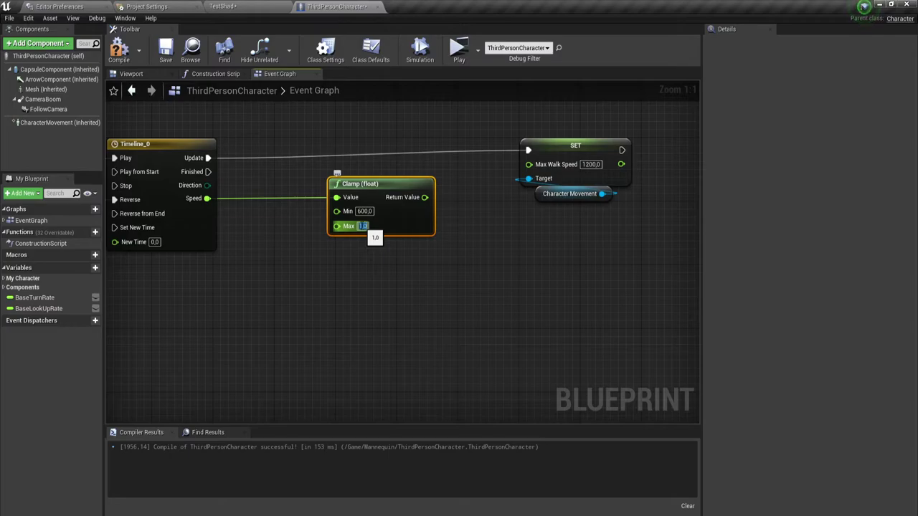
pyautogui.write('1500')
pyautogui.press('Return')
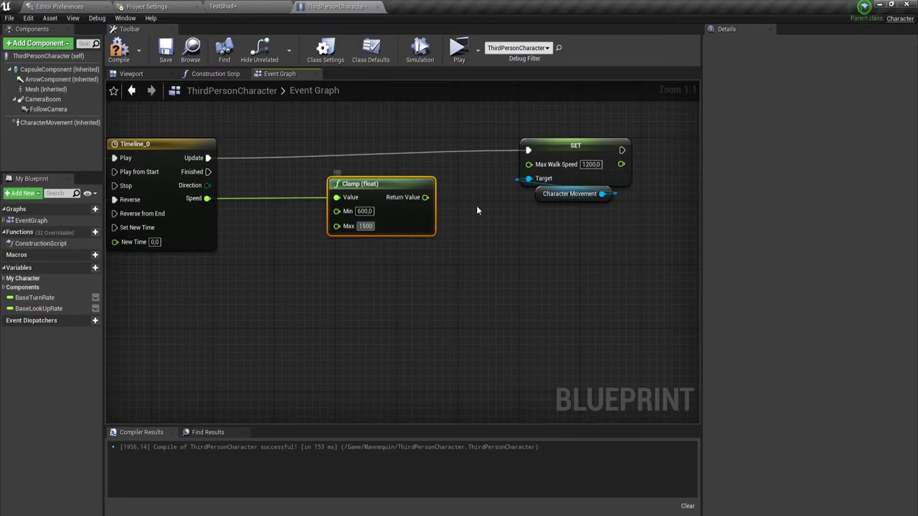
pyautogui.click(476, 205)
pyautogui.moveTo(430, 196); pyautogui.dragTo(529, 164)
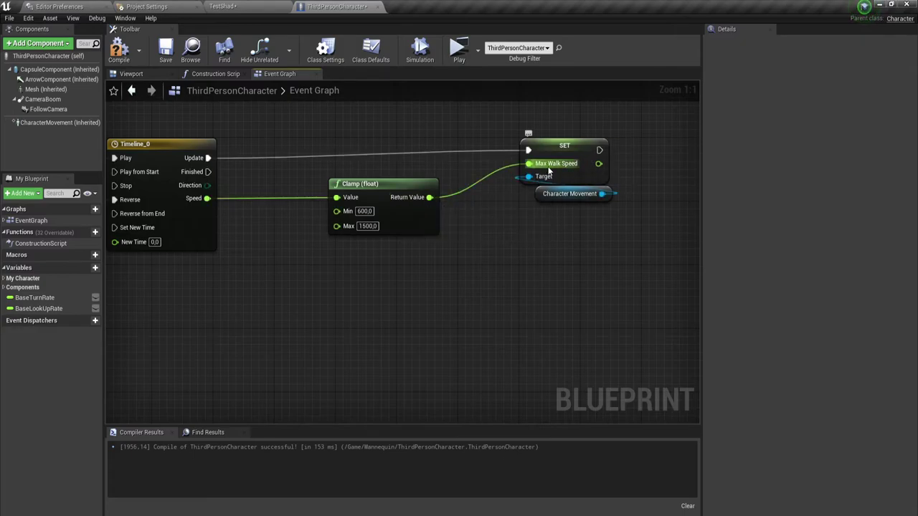
pyautogui.scroll(-1, 503, 274)
# - Add an Event Tick node in empty space below the sprint chain
pyautogui.scroll(-1, 503, 274)
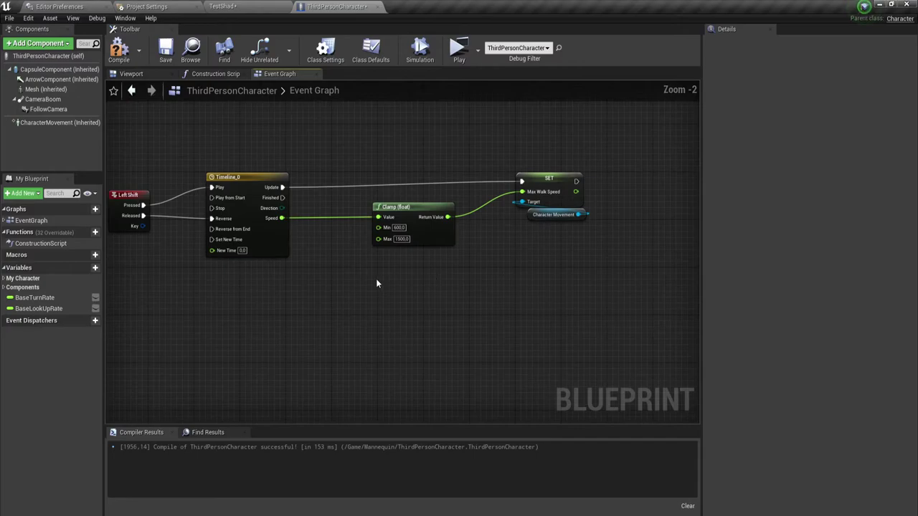
pyautogui.moveTo(375, 278)
pyautogui.mouseDown(button='right')
pyautogui.moveTo(499, 277)
pyautogui.moveTo(442, 256)
pyautogui.moveTo(478, 225)
pyautogui.mouseUp(button='right')
pyautogui.scroll(-1, 466, 271)
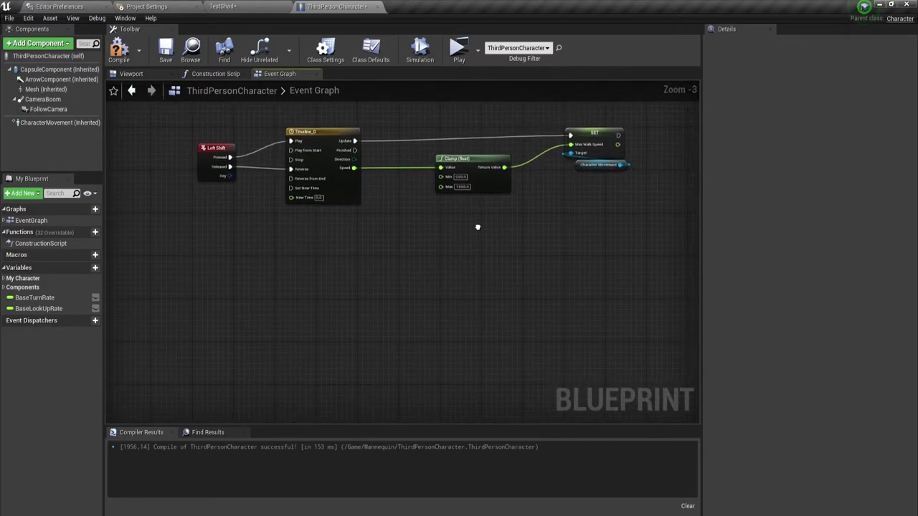
pyautogui.moveTo(215, 271); pyautogui.dragTo(219, 277, button='right')
pyautogui.rightClick(218, 282)
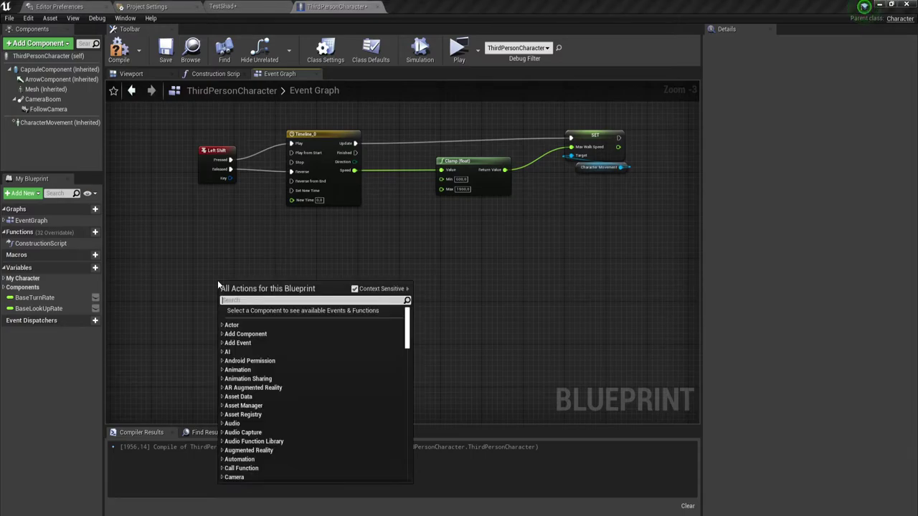
pyautogui.write('eve')
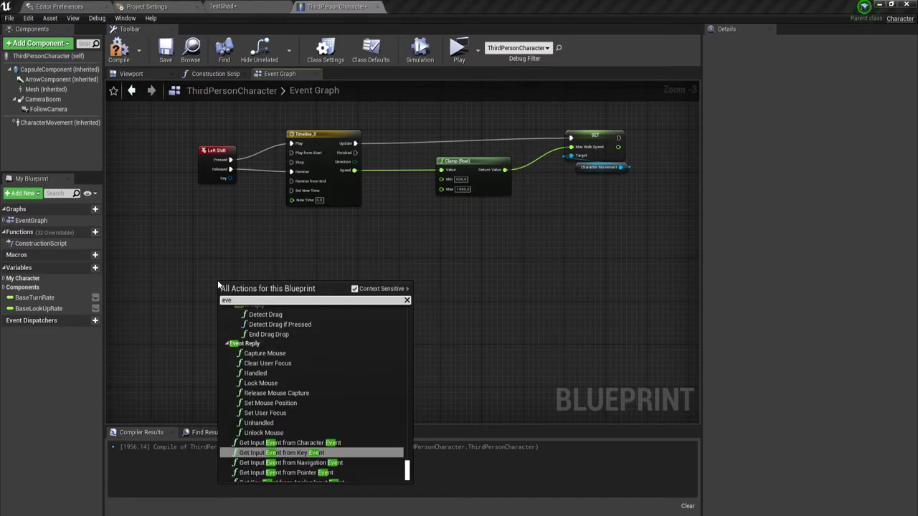
pyautogui.write('nt')
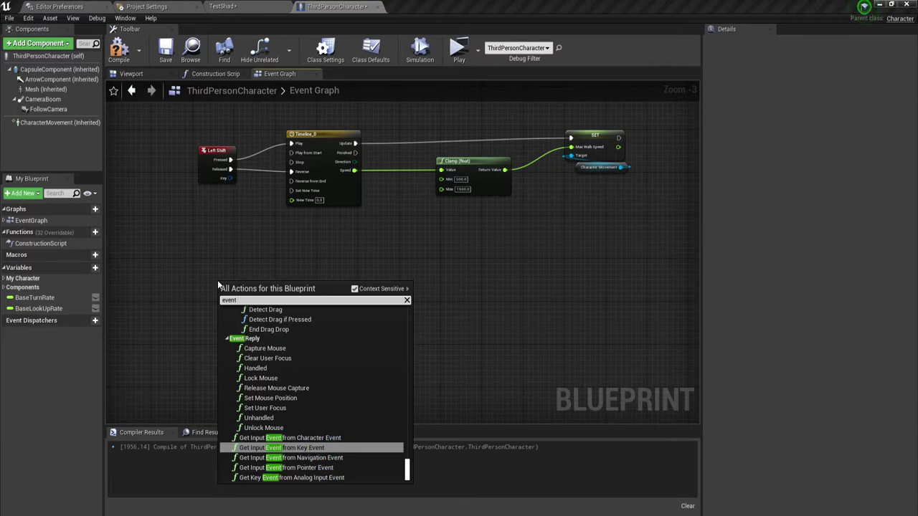
pyautogui.write(' ti')
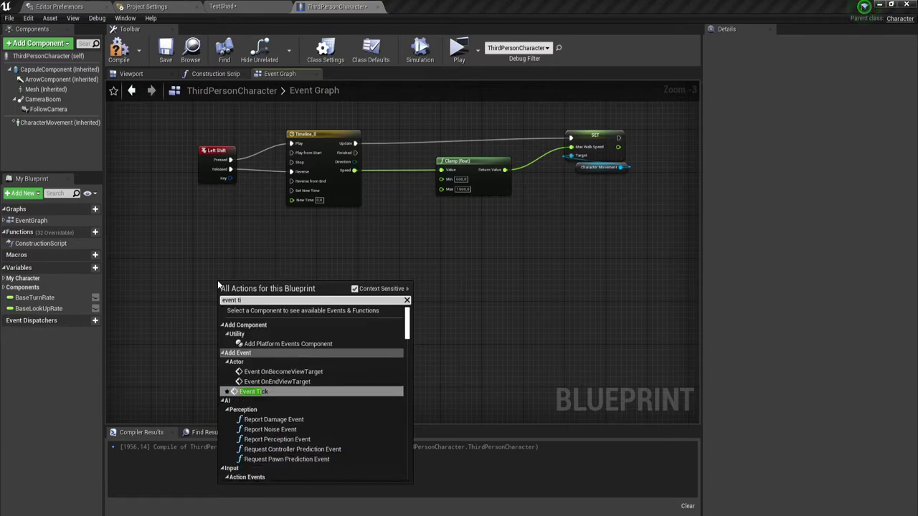
pyautogui.press('Return')
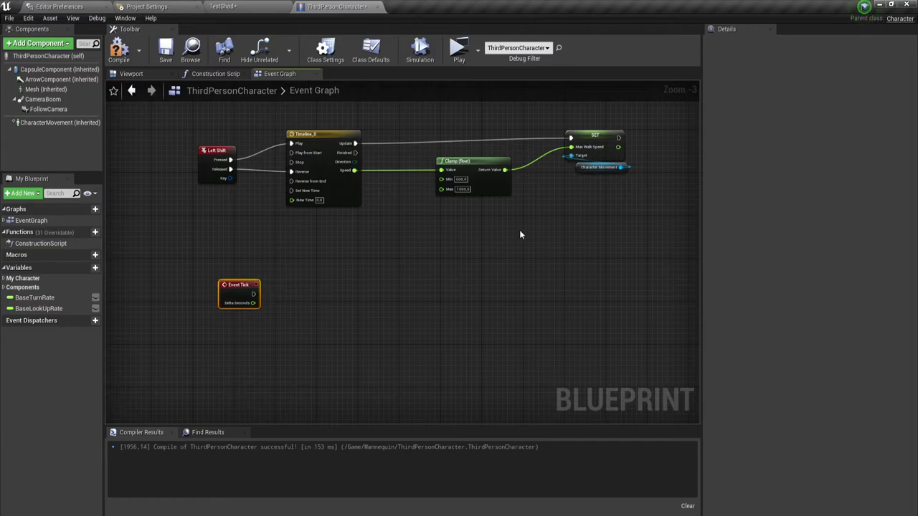
# - Paste a second Character Movement node and add a Get Max Walk Speed node from it
pyautogui.hotkey('ctrl', 'c')
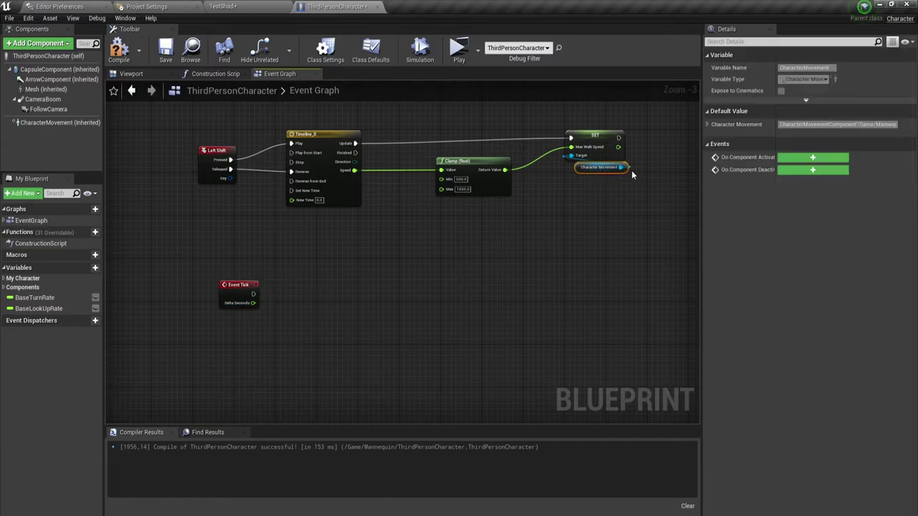
pyautogui.hotkey('ctrl', 'v')
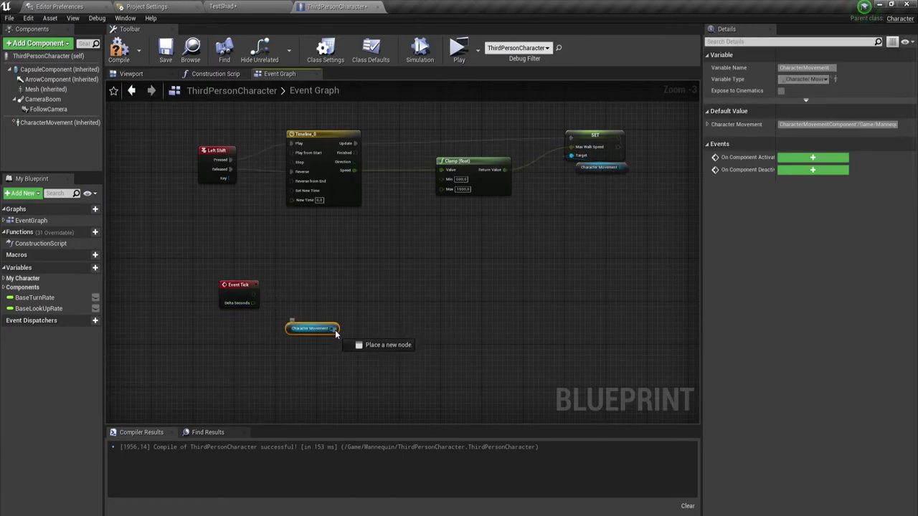
pyautogui.moveTo(335, 327); pyautogui.dragTo(342, 322)
pyautogui.write('get')
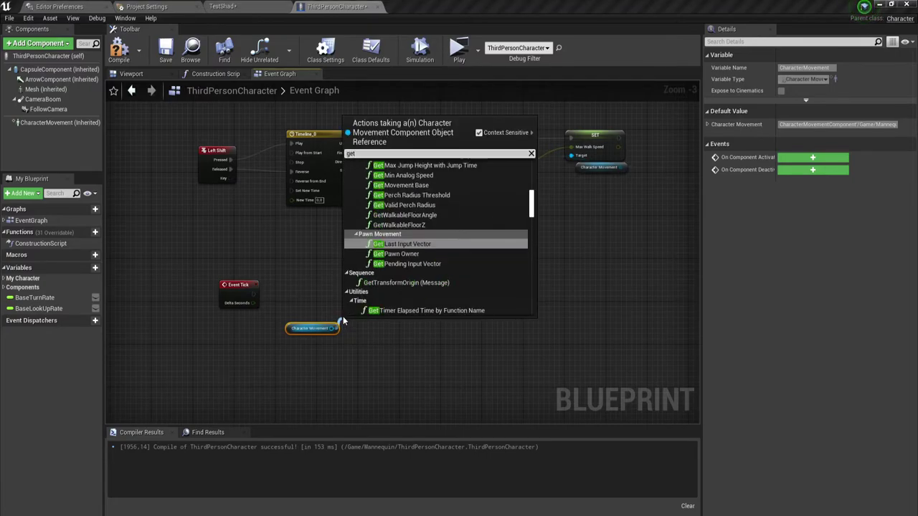
pyautogui.write(' maw')
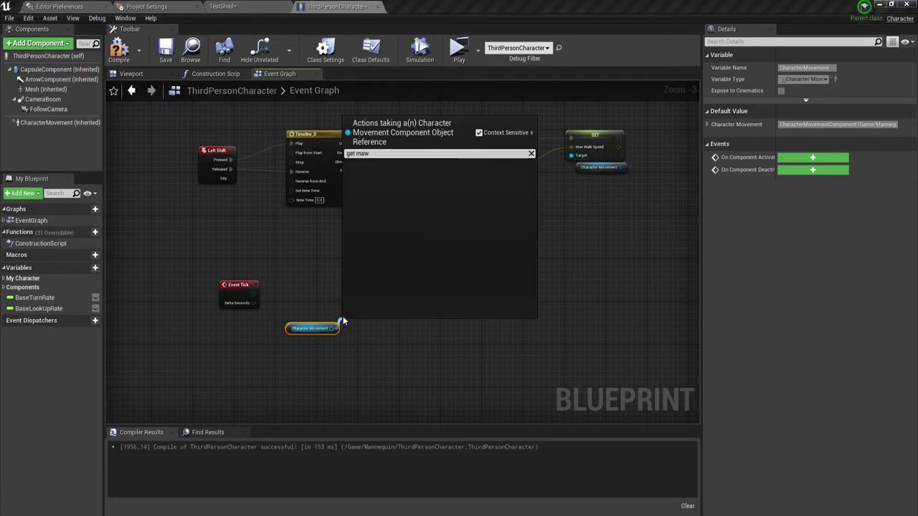
pyautogui.press('BackSpace')
pyautogui.write('x')
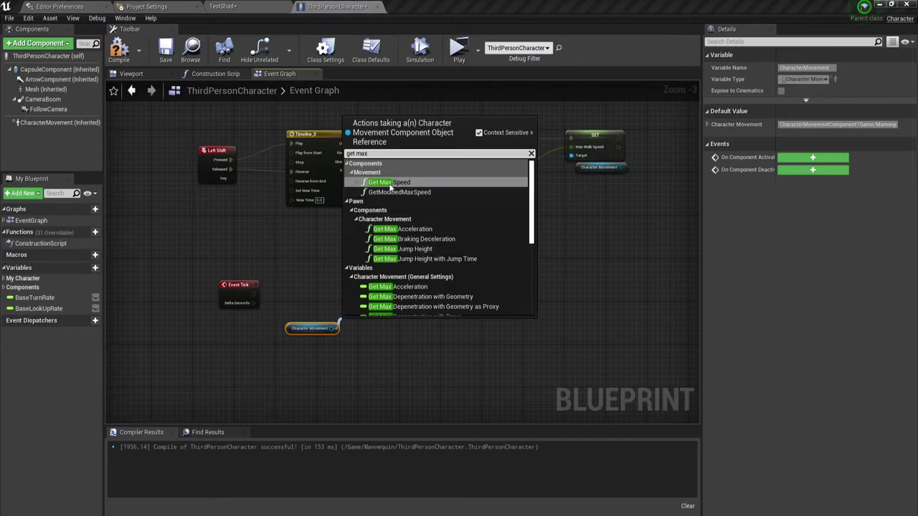
pyautogui.scroll(-3, 390, 244)
pyautogui.scroll(-3, 394, 286)
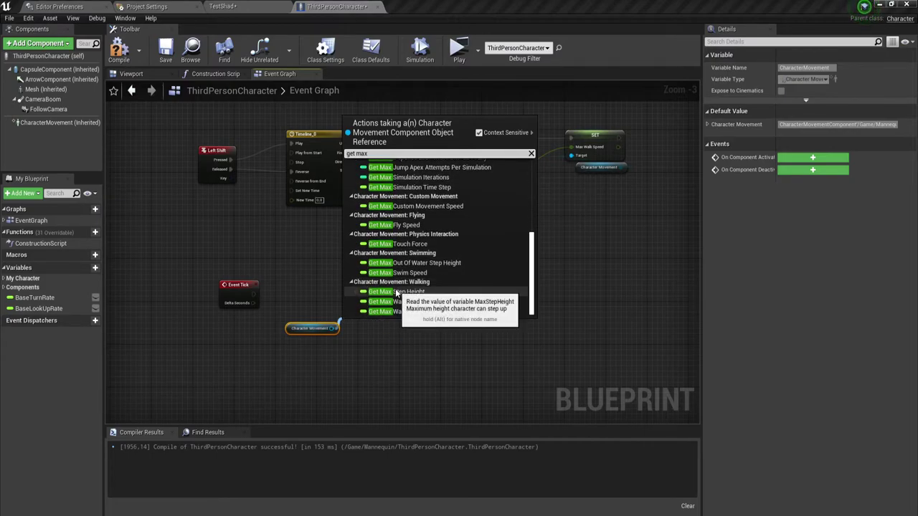
pyautogui.click(398, 301)
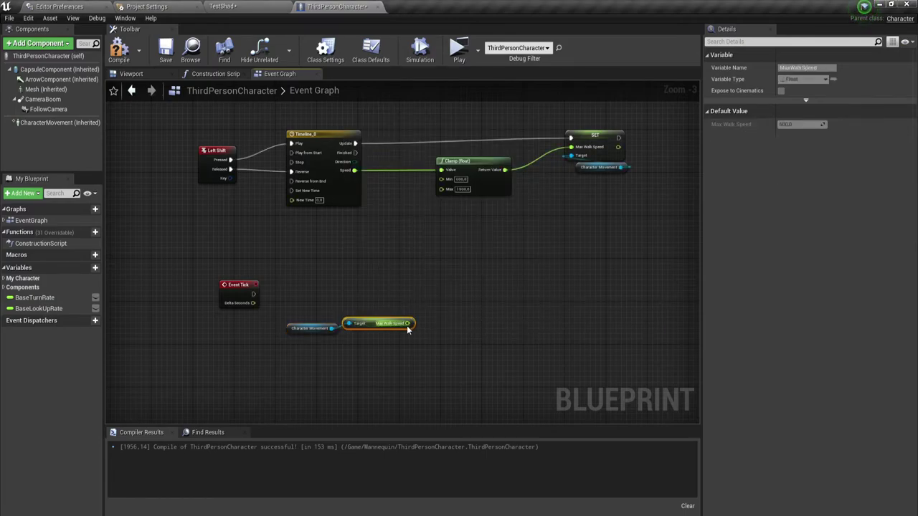
# - Add a Print String off Event Tick, printing the Max Walk Speed value
pyautogui.moveTo(407, 323)
pyautogui.mouseDown()
pyautogui.moveTo(254, 301)
pyautogui.moveTo(449, 292)
pyautogui.mouseUp()
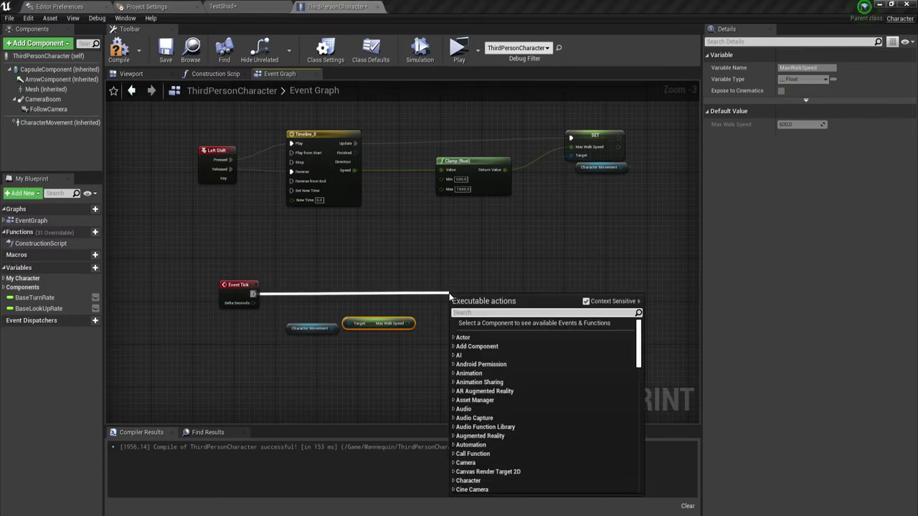
pyautogui.write('print')
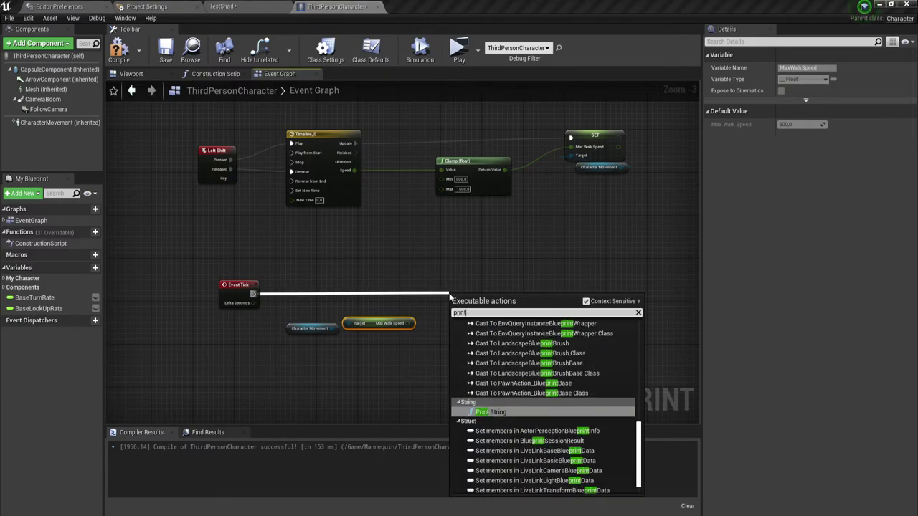
pyautogui.press('Return')
pyautogui.scroll(3, 450, 296)
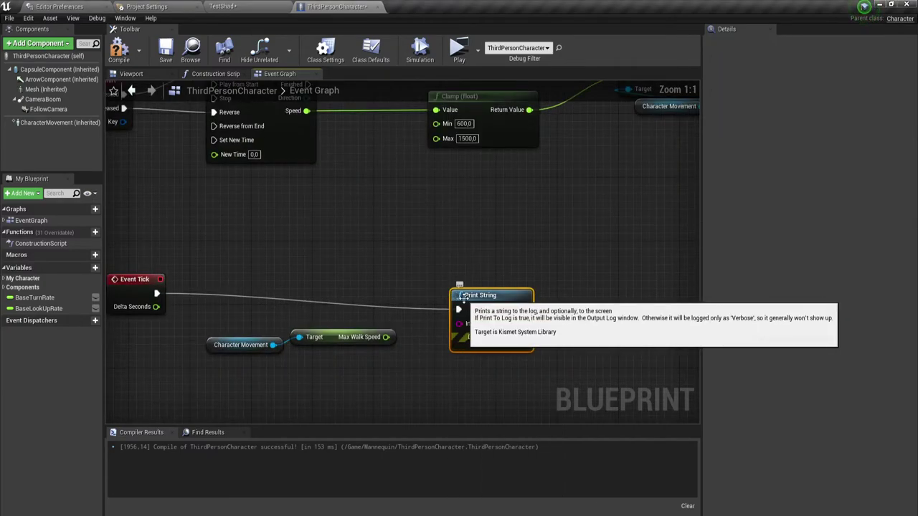
pyautogui.moveTo(385, 337); pyautogui.dragTo(467, 299)
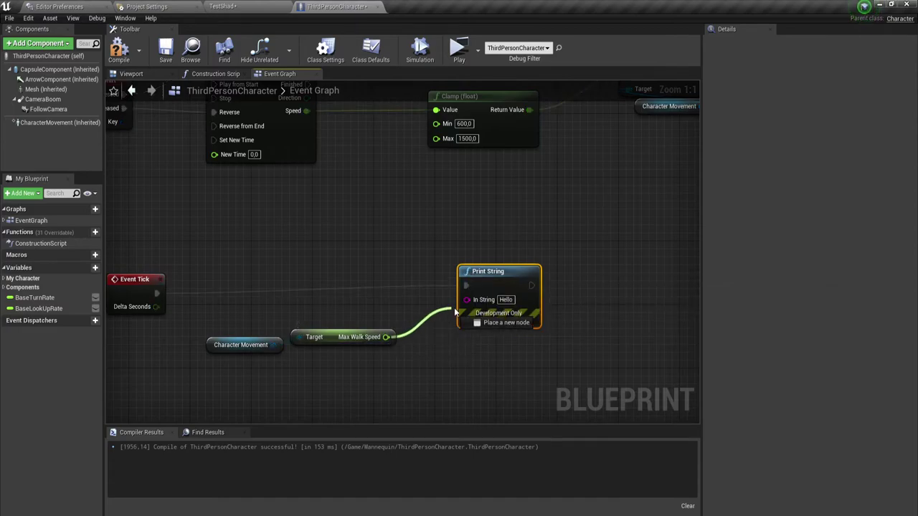
pyautogui.scroll(-2, 449, 332)
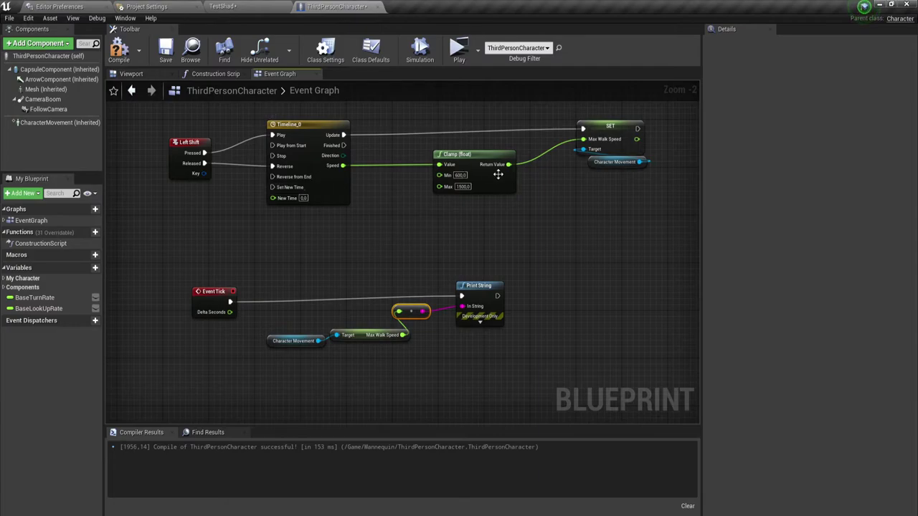
# - Break both wires between Left Shift and Timeline_0
pyautogui.keyDown('alt'); pyautogui.click(204, 164); pyautogui.keyUp('alt')
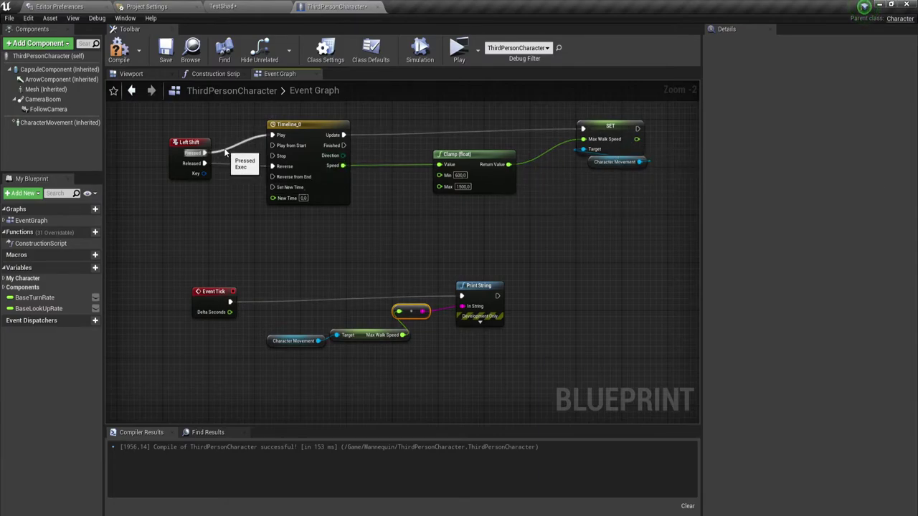
pyautogui.keyDown('alt'); pyautogui.click(205, 153); pyautogui.keyUp('alt')
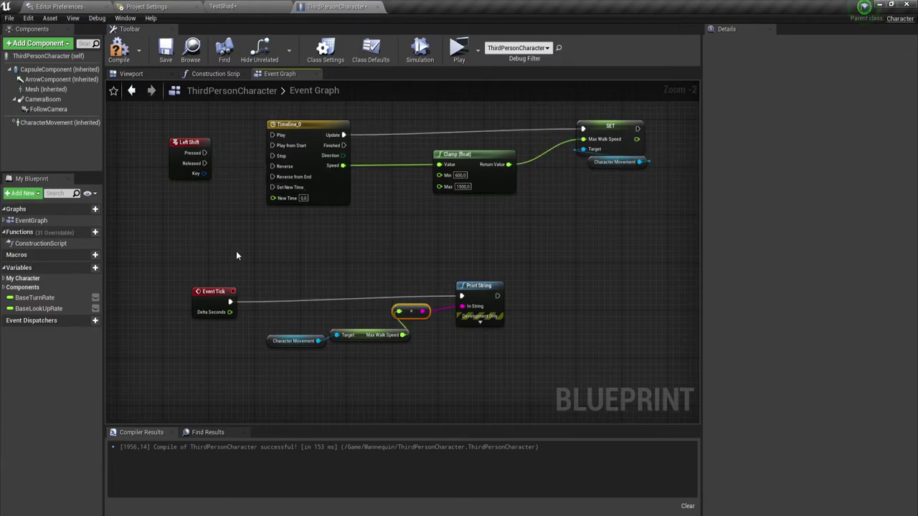
pyautogui.click(213, 292)
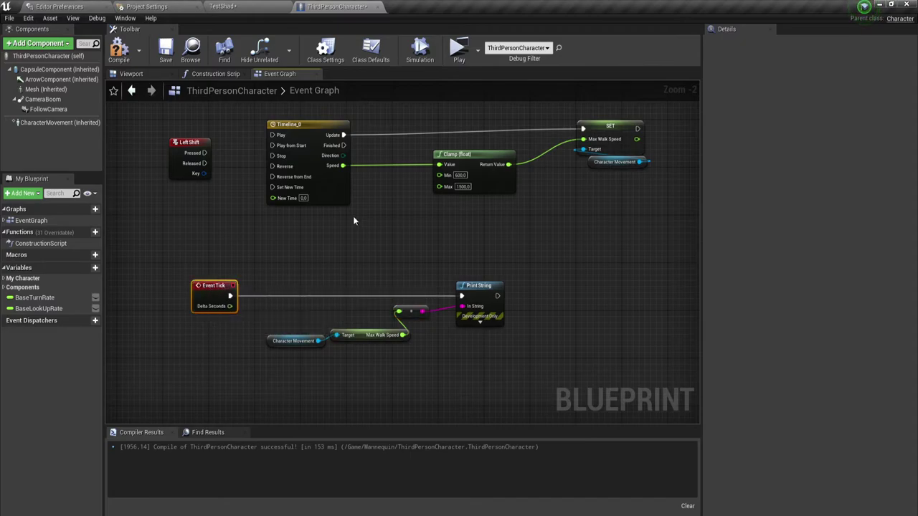
pyautogui.moveTo(328, 238)
pyautogui.mouseDown(button='right')
pyautogui.moveTo(343, 334)
pyautogui.moveTo(351, 318)
pyautogui.mouseUp(button='right')
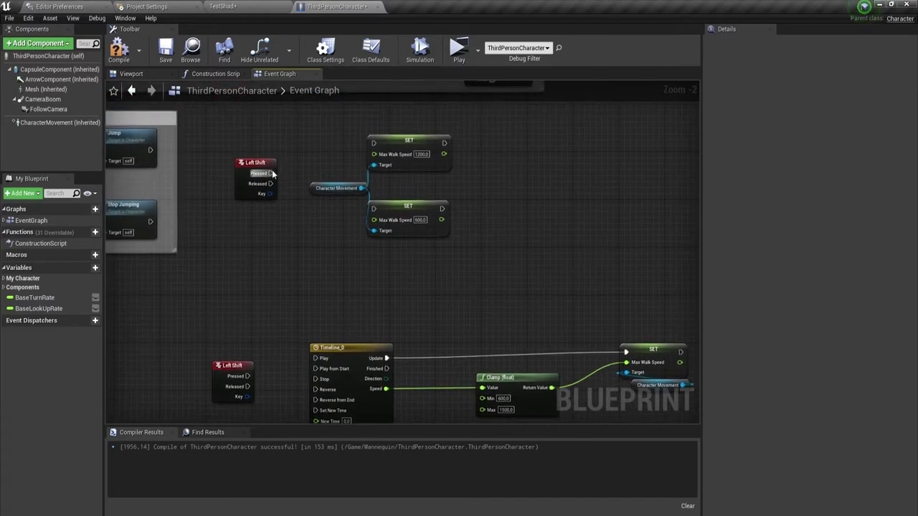
# - Reconnect the original Left Shift's Pressed and Released pins to both SET nodes and raise sprint speed to 1500.0
pyautogui.moveTo(271, 174); pyautogui.dragTo(372, 143)
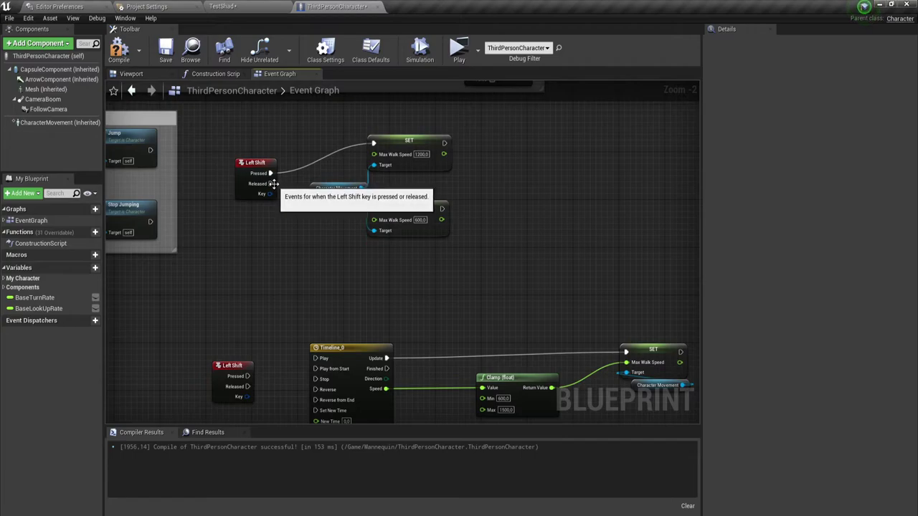
pyautogui.moveTo(265, 186)
pyautogui.mouseDown()
pyautogui.moveTo(260, 181)
pyautogui.moveTo(373, 209)
pyautogui.mouseUp()
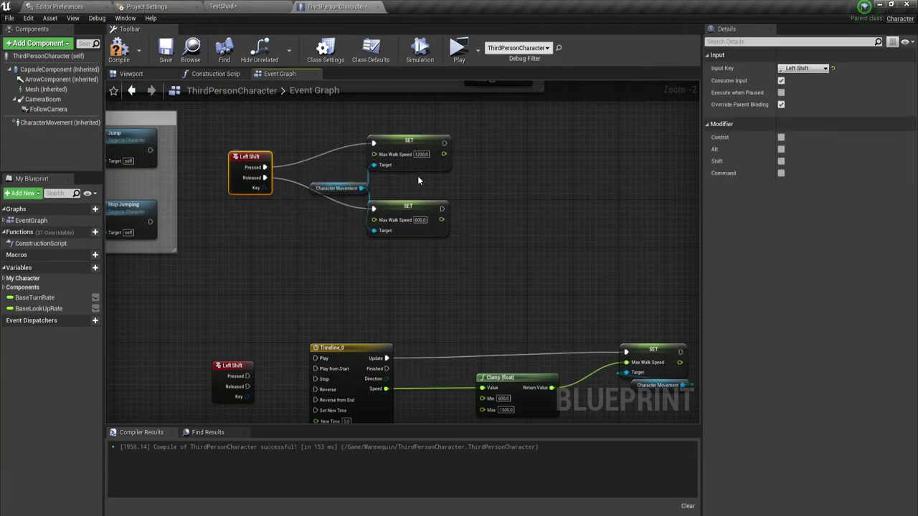
pyautogui.scroll(2, 421, 222)
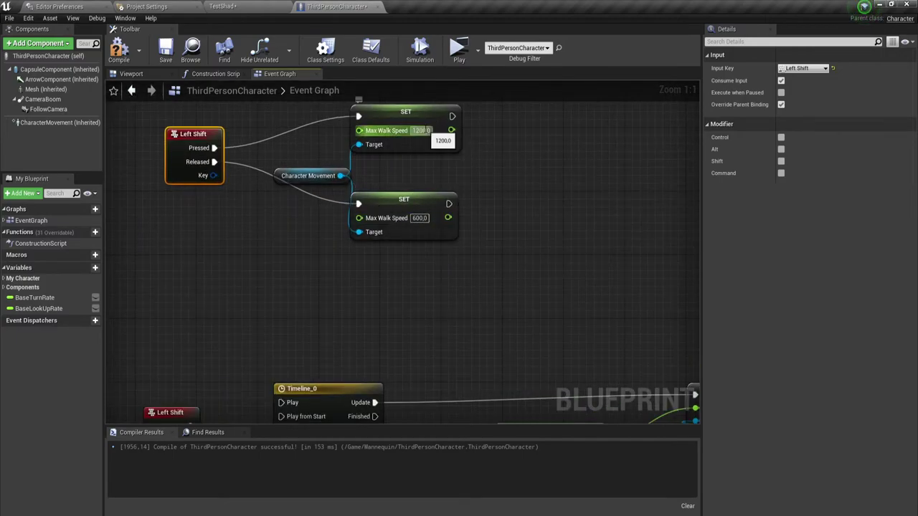
pyautogui.click(42, 123)
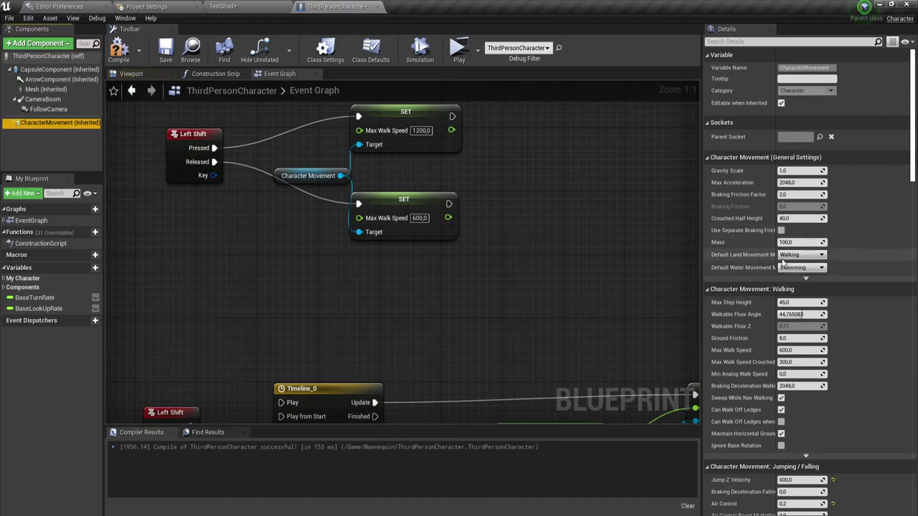
pyautogui.click(419, 131)
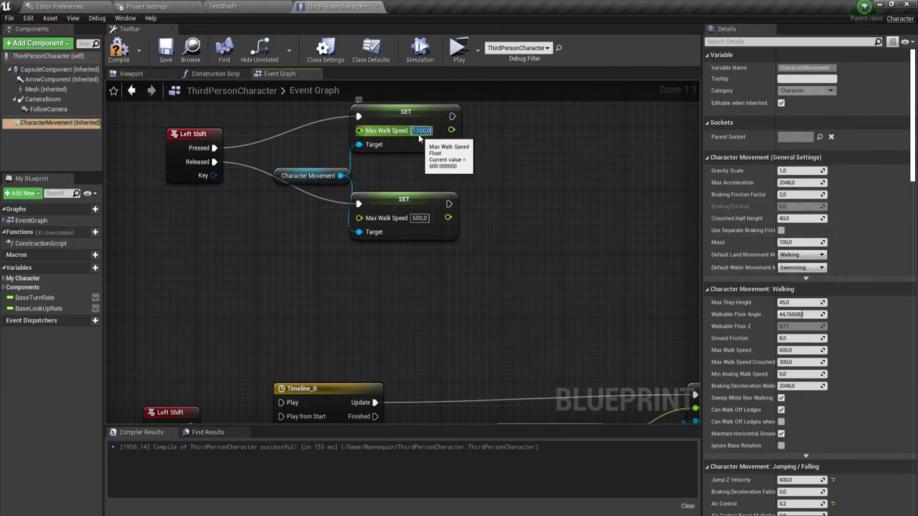
pyautogui.write('1500.0')
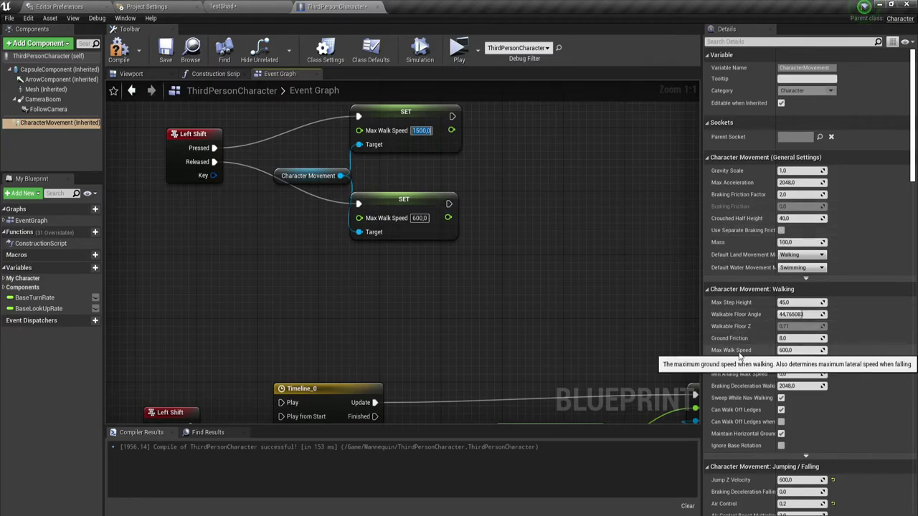
pyautogui.click(792, 350)
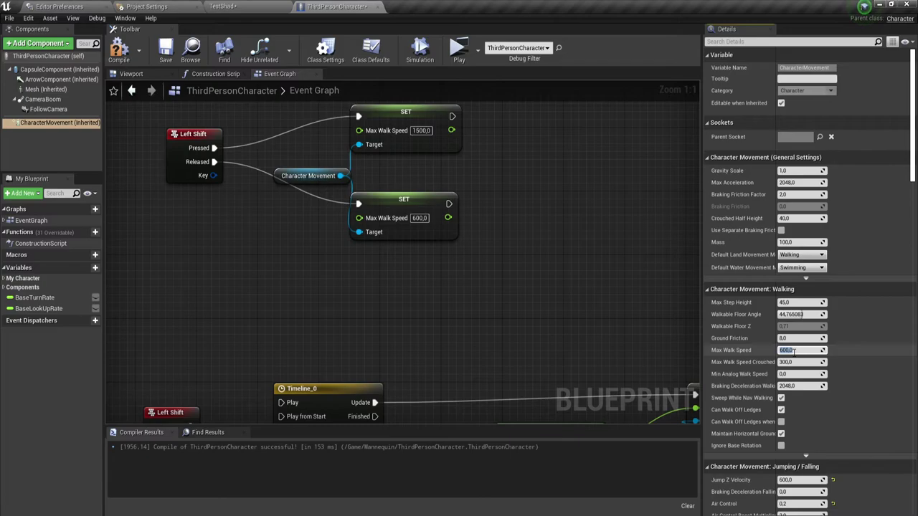
pyautogui.click(393, 199)
pyautogui.click(500, 286)
pyautogui.scroll(-2, 439, 259)
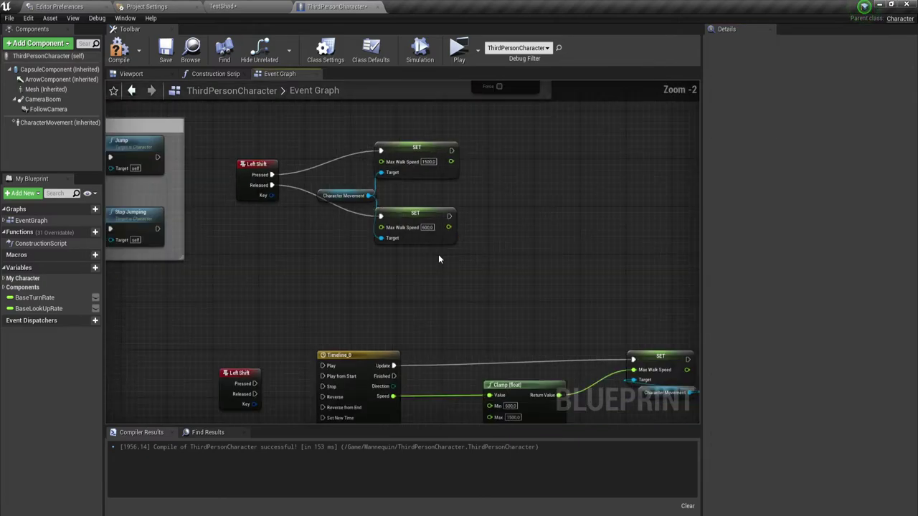
pyautogui.moveTo(439, 259); pyautogui.dragTo(422, 307, button='right')
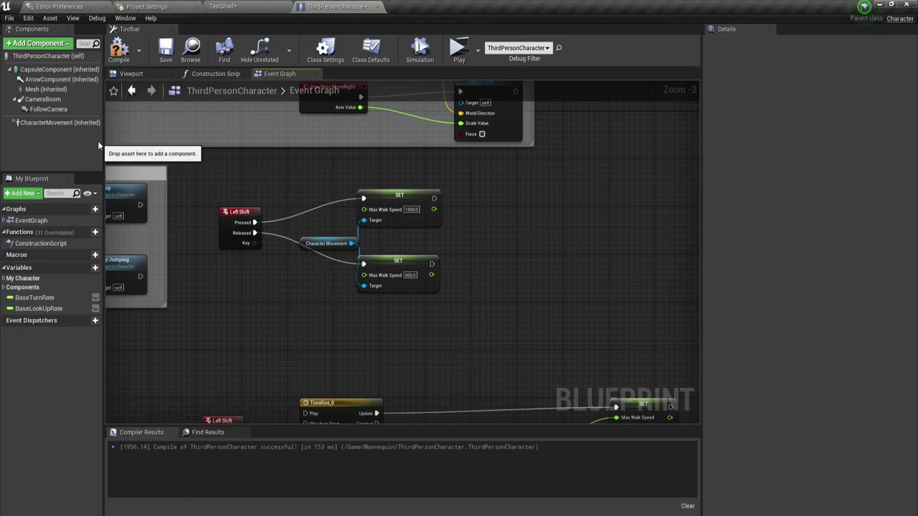
# - Compile and save ThirdPersonCharacter, then return to its Event Graph
pyautogui.click(119, 51)
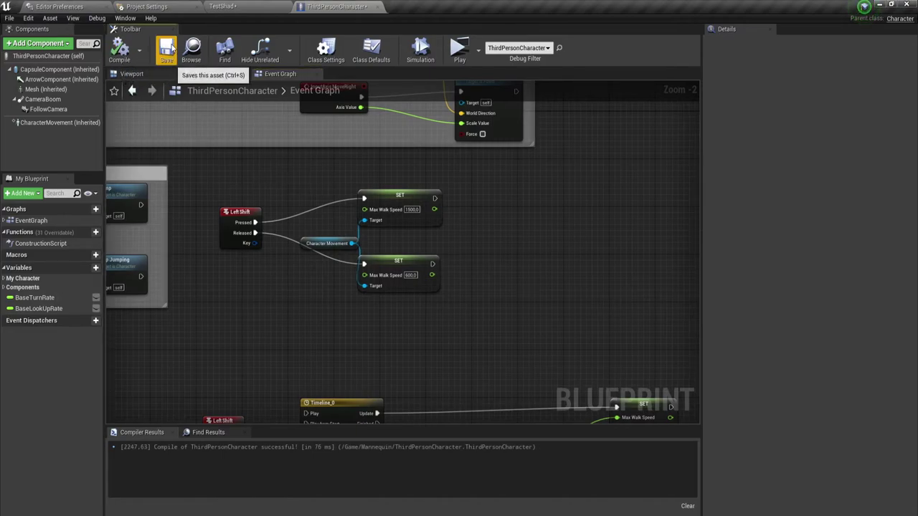
pyautogui.click(169, 48)
pyautogui.click(231, 6)
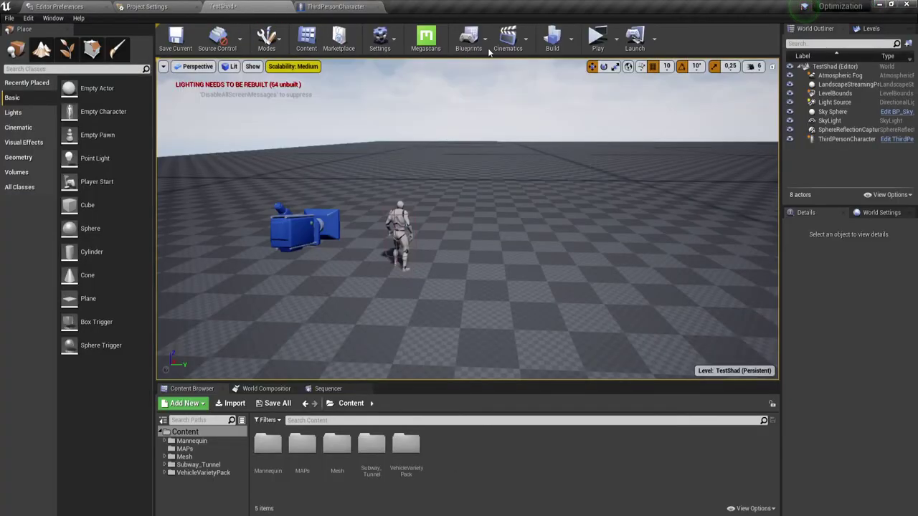
pyautogui.click(598, 41)
pyautogui.click(335, 6)
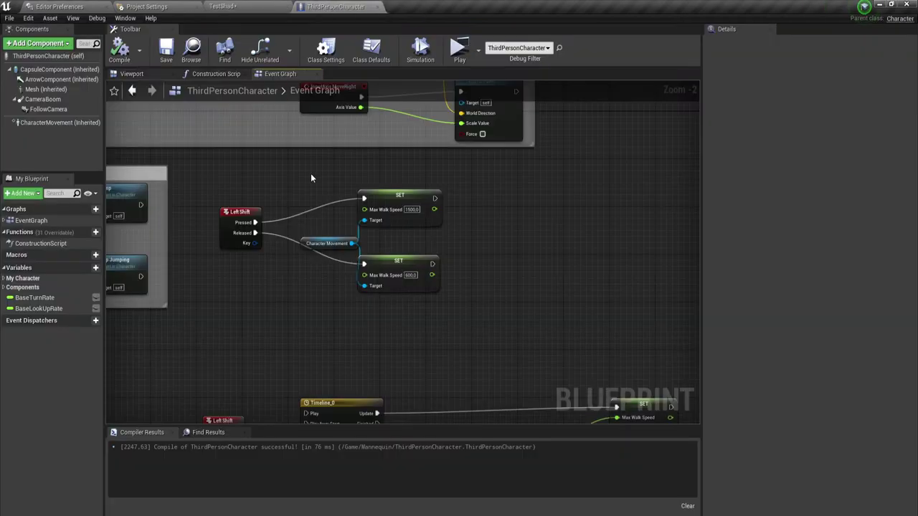
pyautogui.scroll(-2, 320, 192)
pyautogui.scroll(-2, 320, 191)
pyautogui.moveTo(313, 226)
pyautogui.mouseDown(button='right')
pyautogui.moveTo(205, 234)
pyautogui.moveTo(178, 224)
pyautogui.mouseUp(button='right')
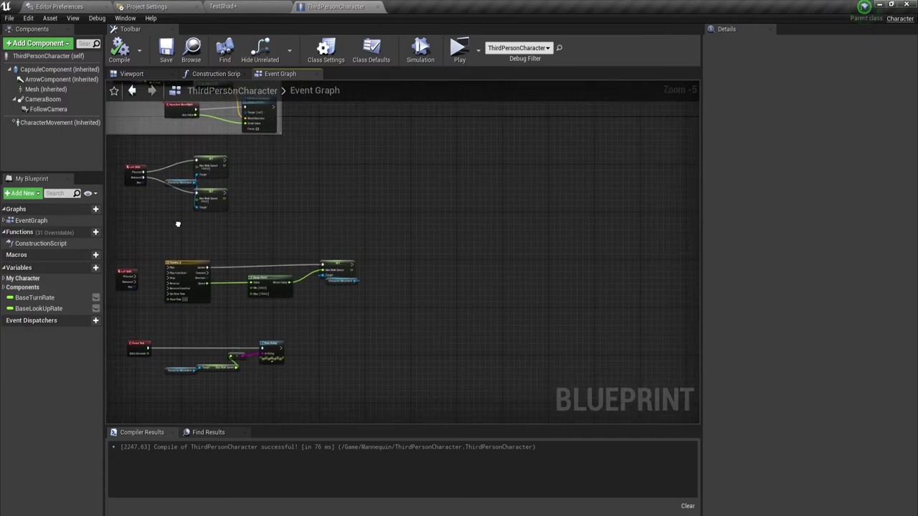
# - Launch the level in a standalone game window, narrowed so the graph stays visible
pyautogui.click(459, 48)
pyautogui.moveTo(155, 119); pyautogui.dragTo(267, 119)
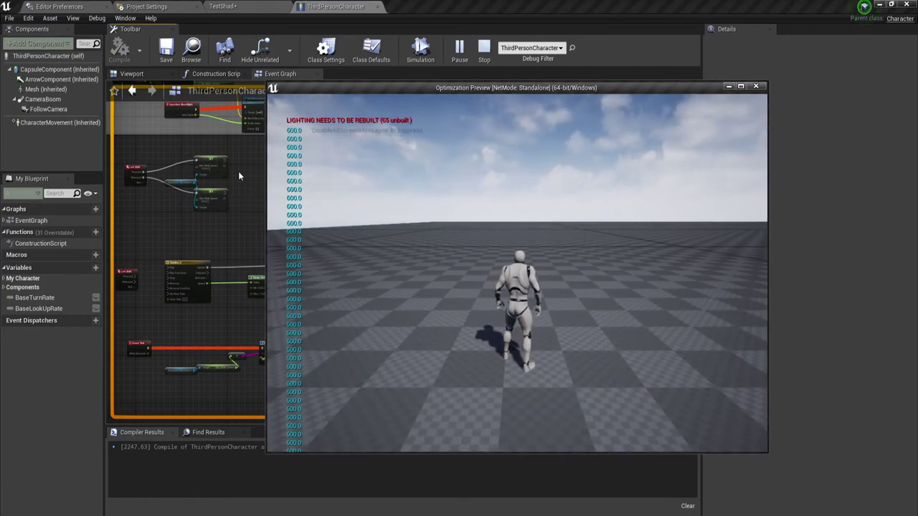
pyautogui.click(484, 275)
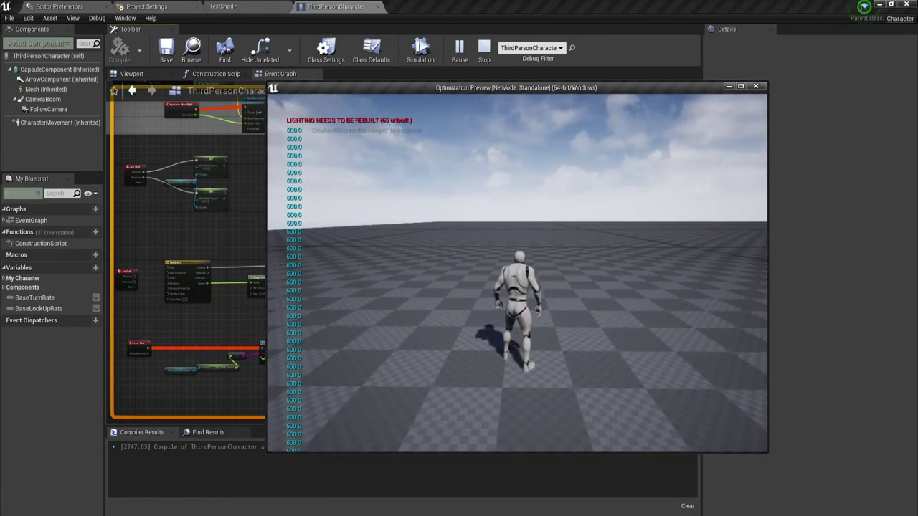
# - Run forward and sprint with Left Shift, watching speed print 1500.0 then 600.0, then quit
pyautogui.press('w')
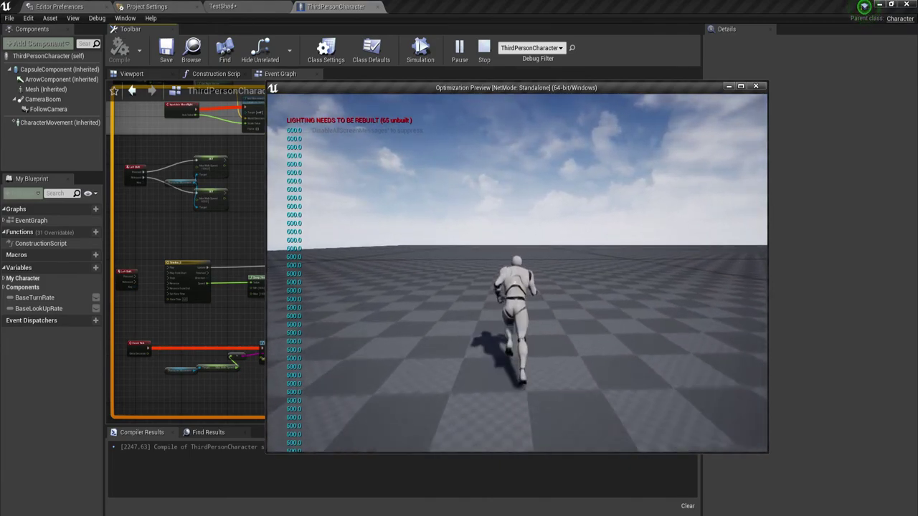
pyautogui.press('shift')
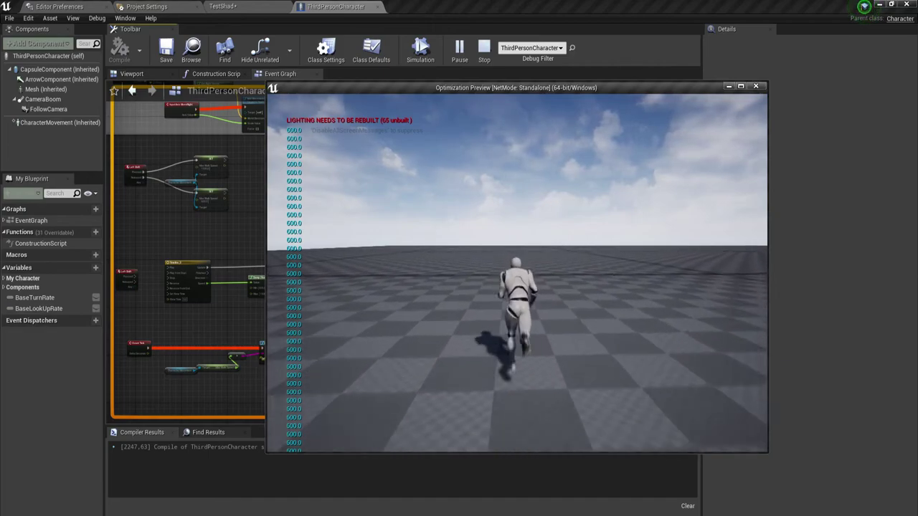
pyautogui.press('shift')
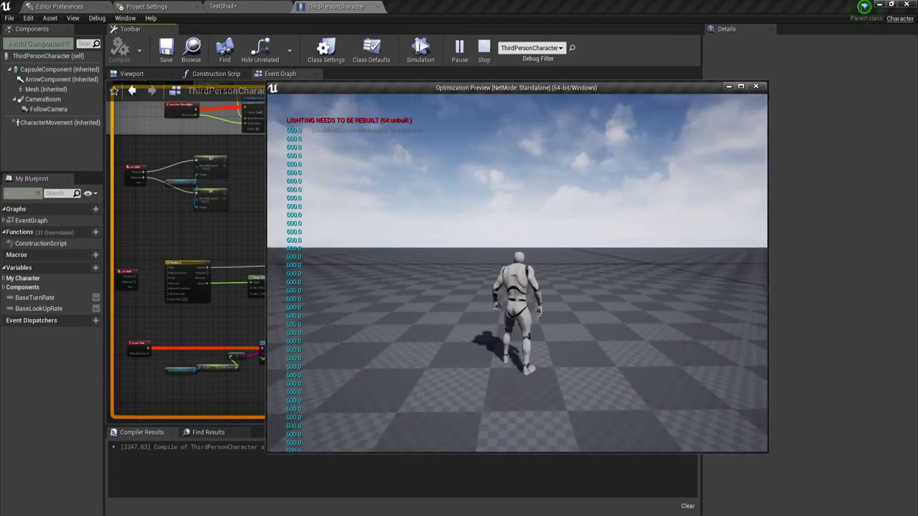
pyautogui.press('Escape')
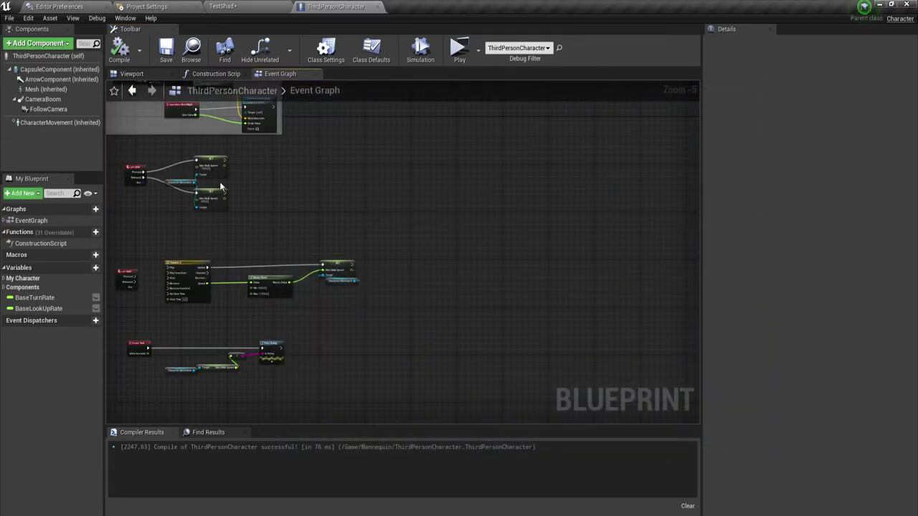
# - Unhook Left Shift from the 1500/600 SET nodes and wire Pressed to Timeline_0 Play, Released to Reverse
pyautogui.scroll(4, 250, 225)
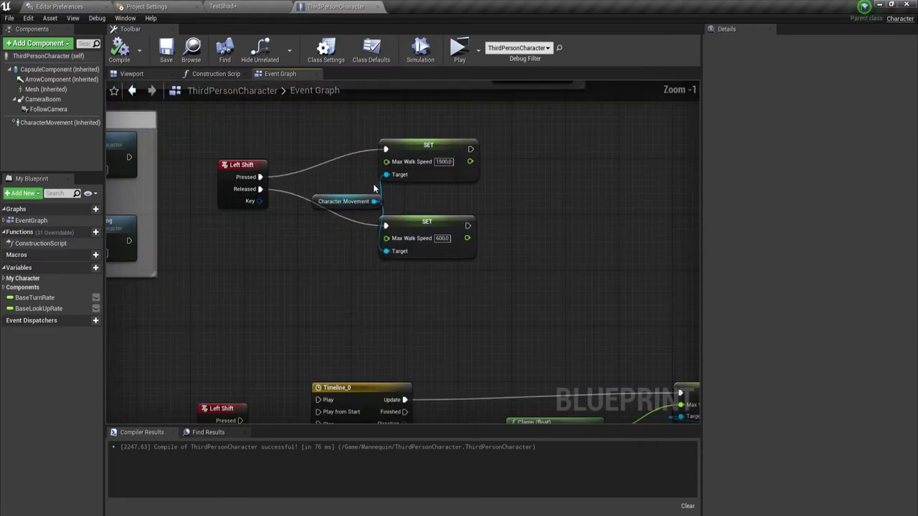
pyautogui.keyDown('alt'); pyautogui.click(293, 178); pyautogui.keyUp('alt')
pyautogui.keyDown('alt'); pyautogui.click(288, 190); pyautogui.keyUp('alt')
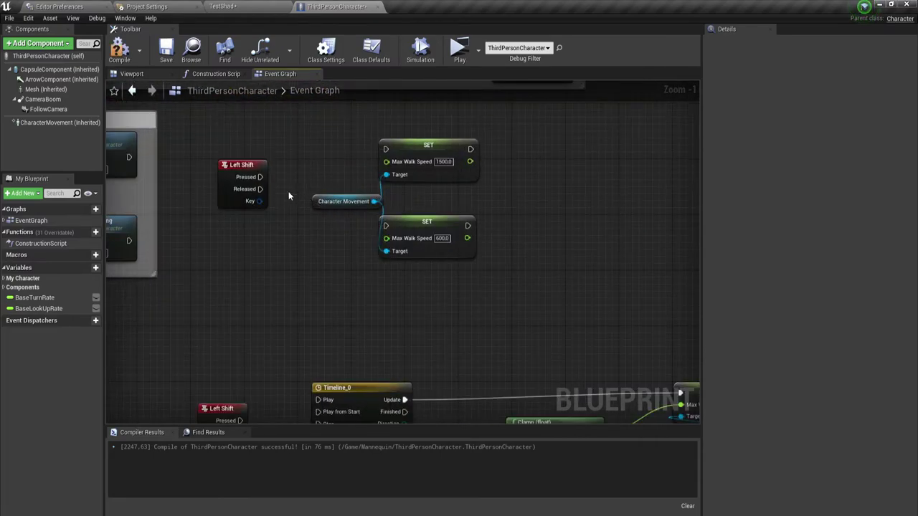
pyautogui.moveTo(306, 284); pyautogui.dragTo(293, 208, button='right')
pyautogui.moveTo(287, 311); pyautogui.dragTo(270, 177, button='right')
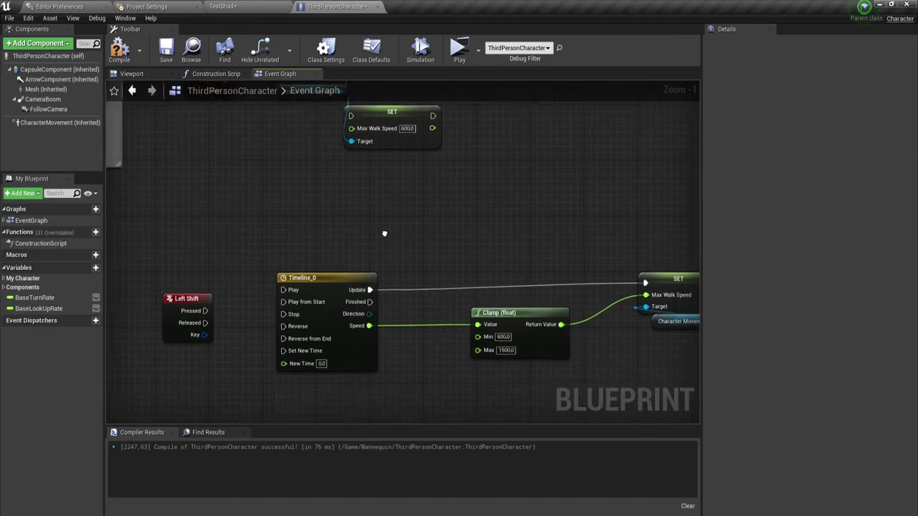
pyautogui.moveTo(199, 214); pyautogui.dragTo(277, 194)
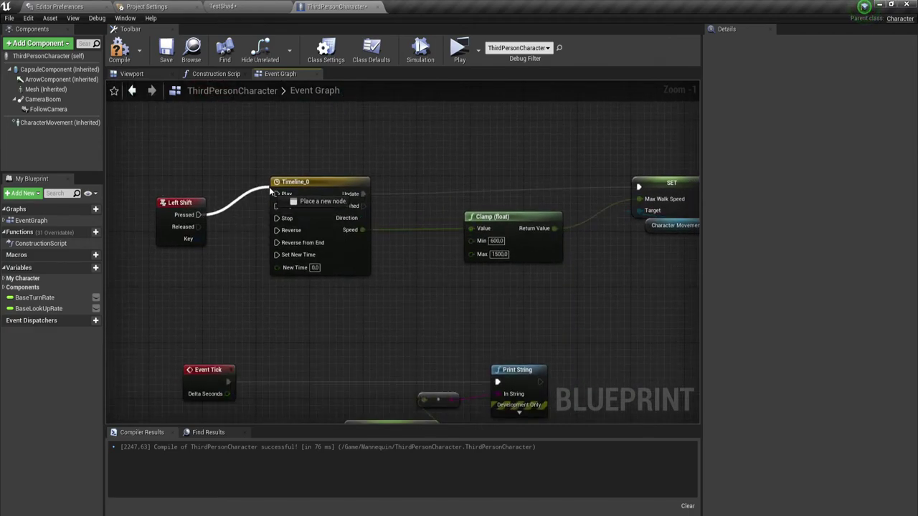
pyautogui.moveTo(198, 227); pyautogui.dragTo(277, 230)
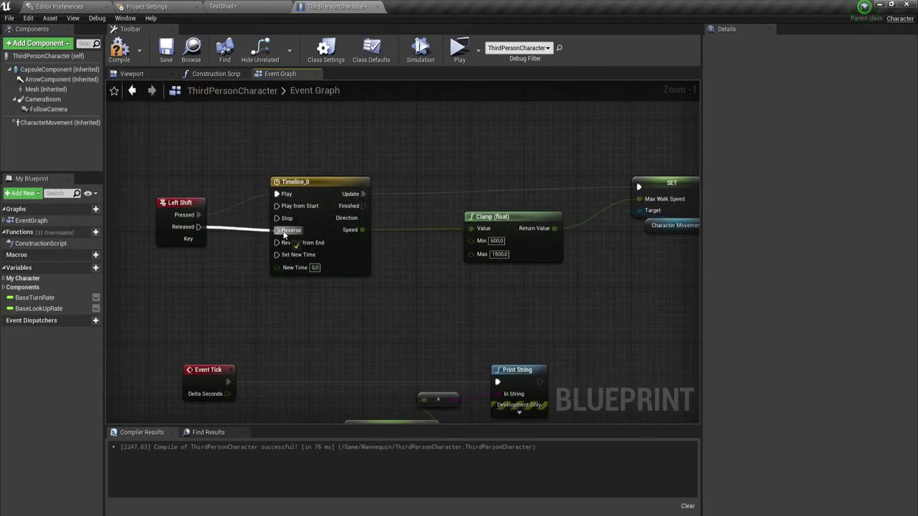
# - Move the Clamp and SET nodes left, next to Timeline_0
pyautogui.scroll(-1, 394, 271)
pyautogui.moveTo(497, 148); pyautogui.dragTo(659, 279)
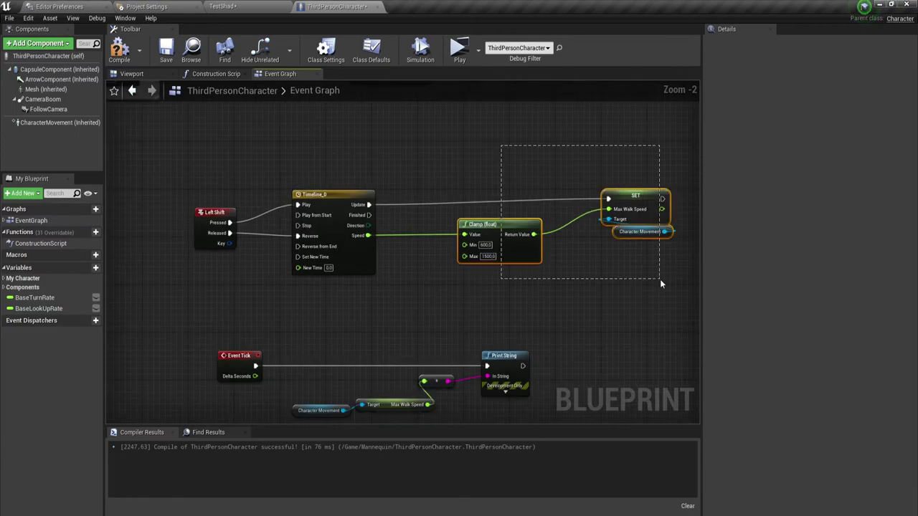
pyautogui.moveTo(646, 204)
pyautogui.mouseDown()
pyautogui.moveTo(591, 210)
pyautogui.moveTo(579, 199)
pyautogui.mouseUp()
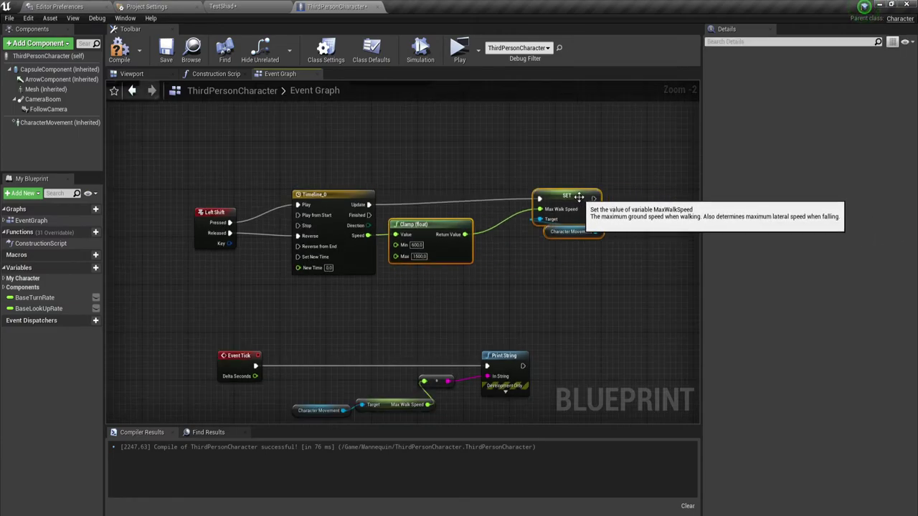
pyautogui.moveTo(549, 164); pyautogui.dragTo(597, 264)
pyautogui.moveTo(574, 202); pyautogui.dragTo(545, 208)
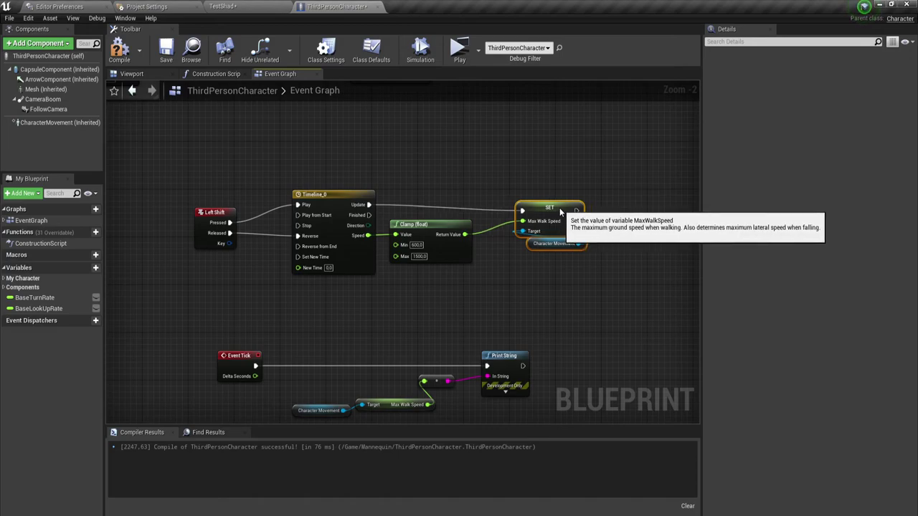
pyautogui.moveTo(581, 287)
pyautogui.mouseDown(button='right')
pyautogui.moveTo(445, 267)
pyautogui.moveTo(455, 263)
pyautogui.mouseUp(button='right')
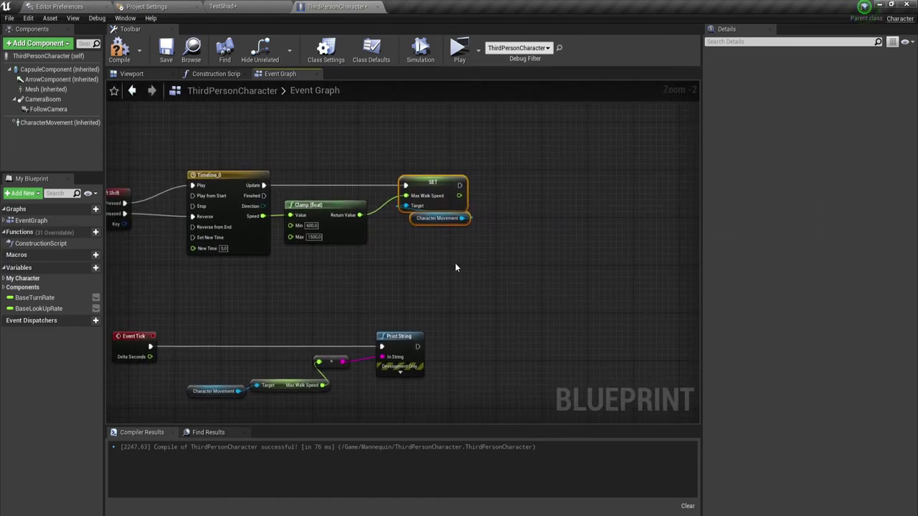
pyautogui.click(459, 47)
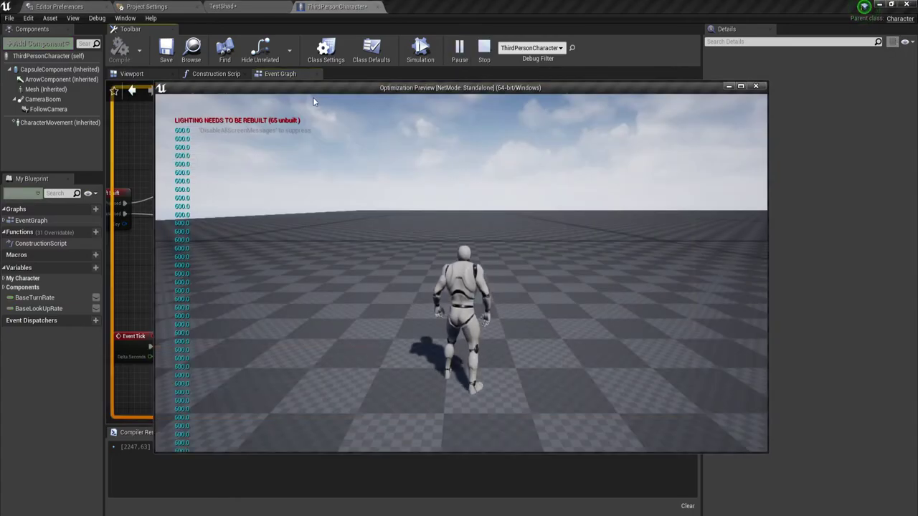
pyautogui.moveTo(157, 83); pyautogui.dragTo(471, 116)
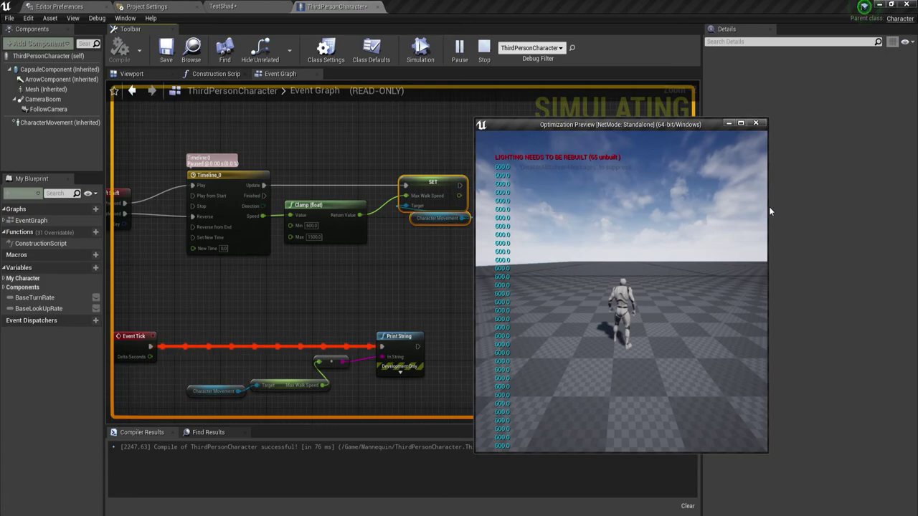
pyautogui.moveTo(769, 207); pyautogui.dragTo(903, 206)
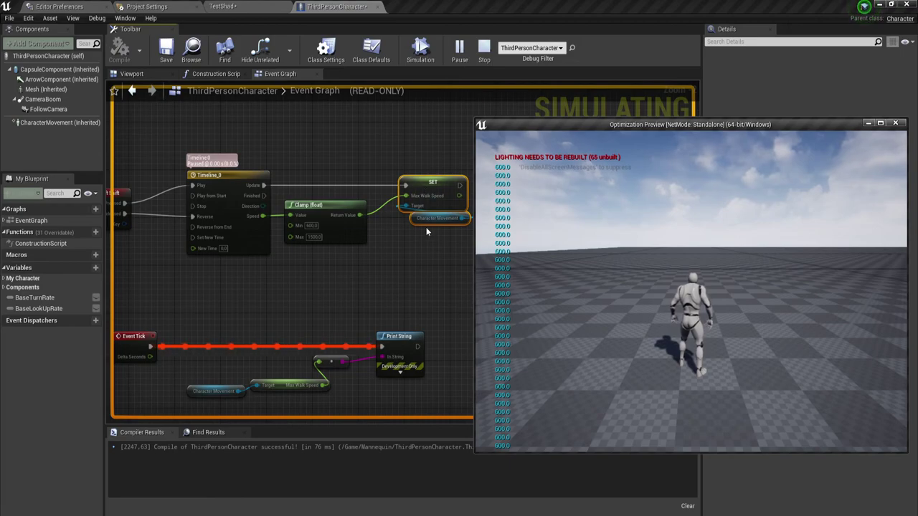
pyautogui.click(705, 263)
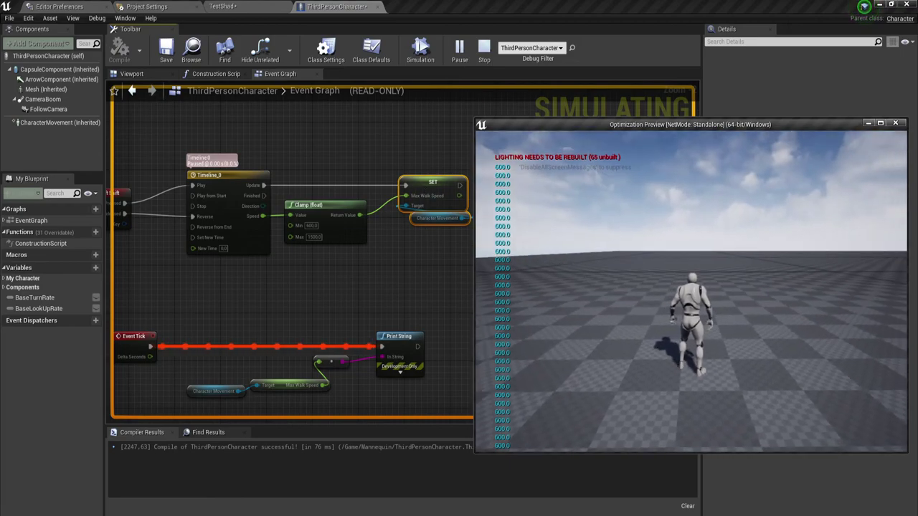
pyautogui.hotkey('shift', 'w')
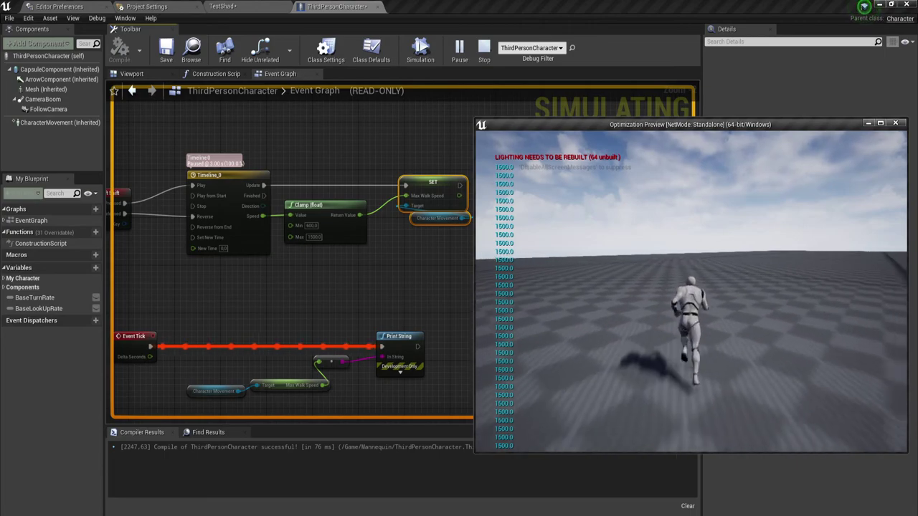
pyautogui.press('shift')
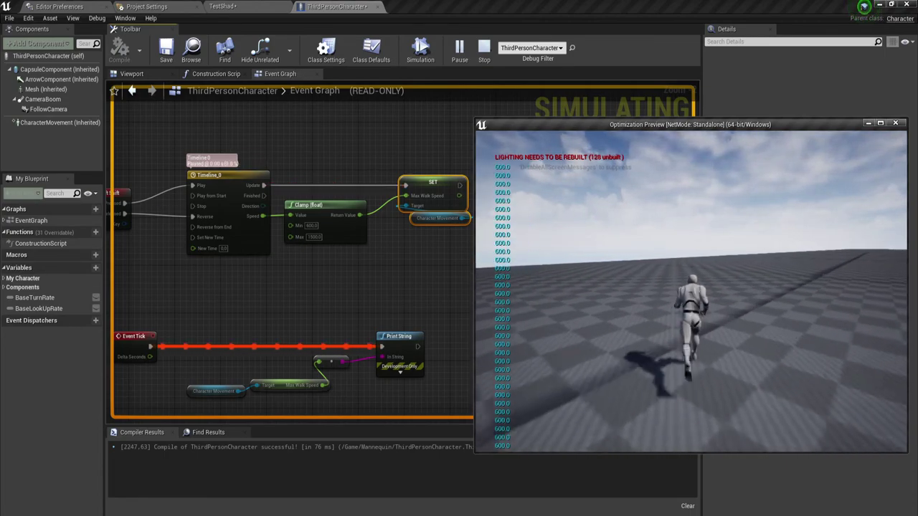
pyautogui.press('shift')
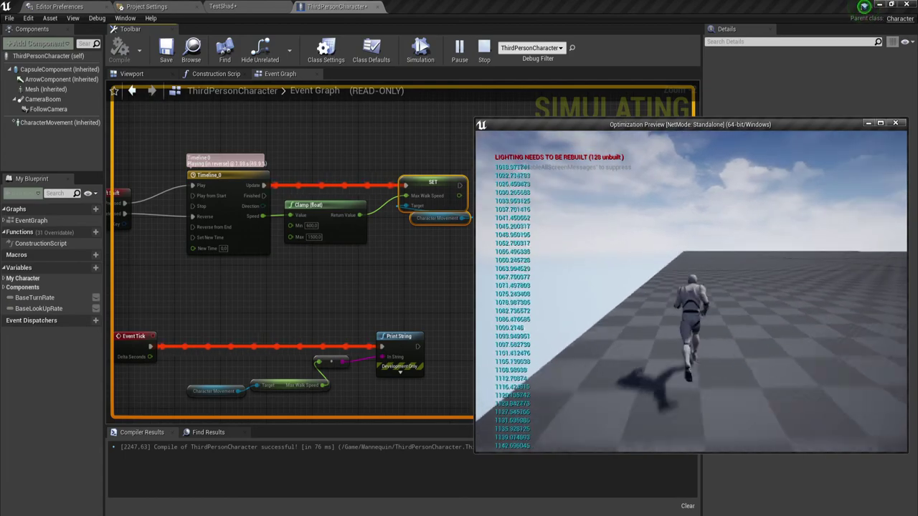
pyautogui.press('shift')
pyautogui.press('shift')
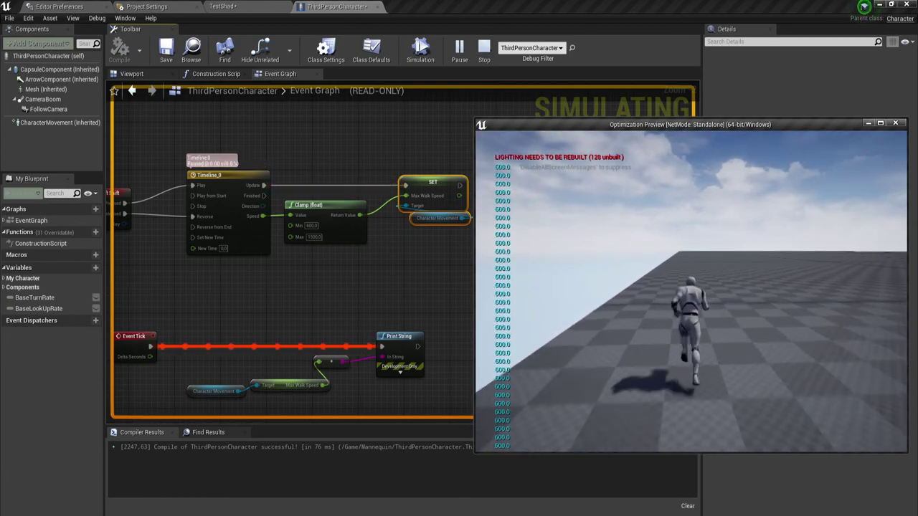
pyautogui.press('Escape')
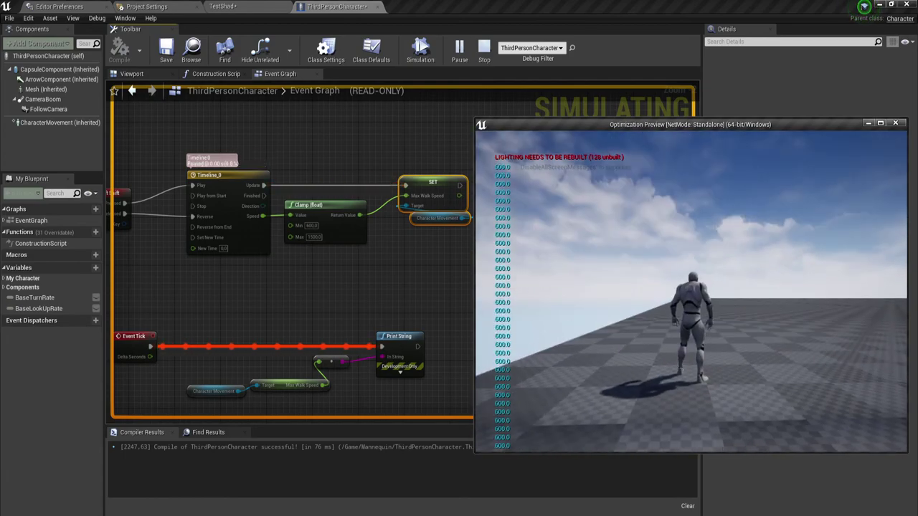
pyautogui.moveTo(506, 318); pyautogui.dragTo(567, 279, button='right')
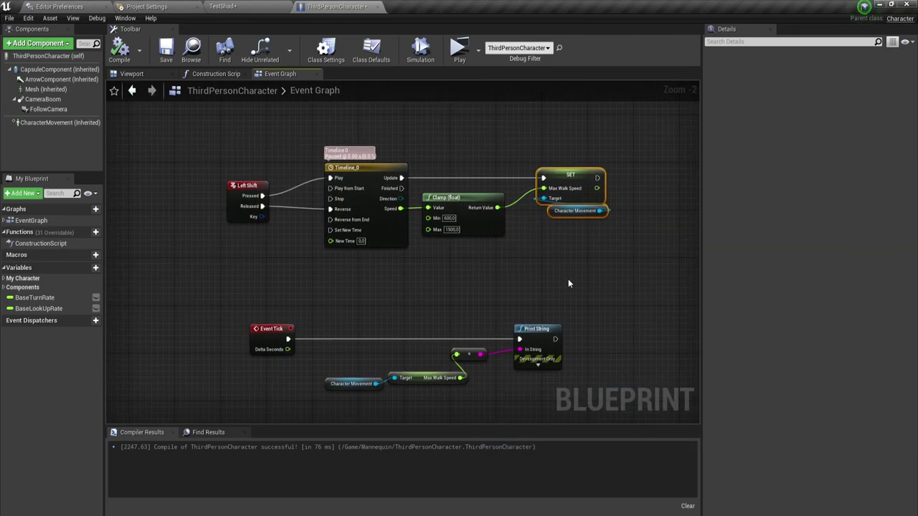
pyautogui.moveTo(211, 278); pyautogui.dragTo(557, 381)
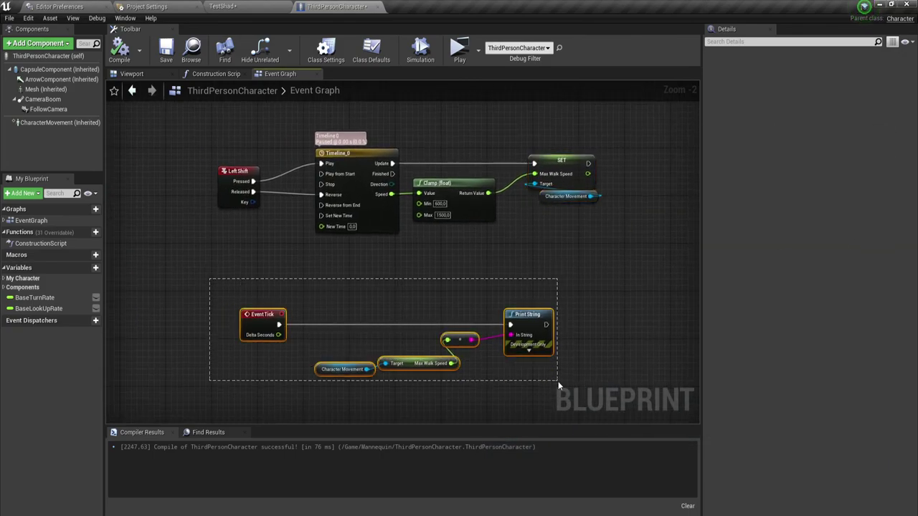
pyautogui.moveTo(574, 290); pyautogui.dragTo(531, 286, button='right')
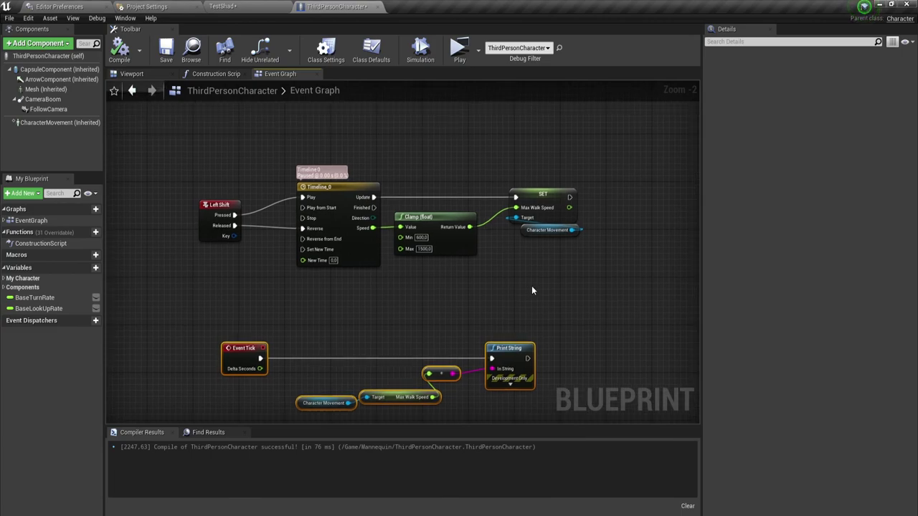